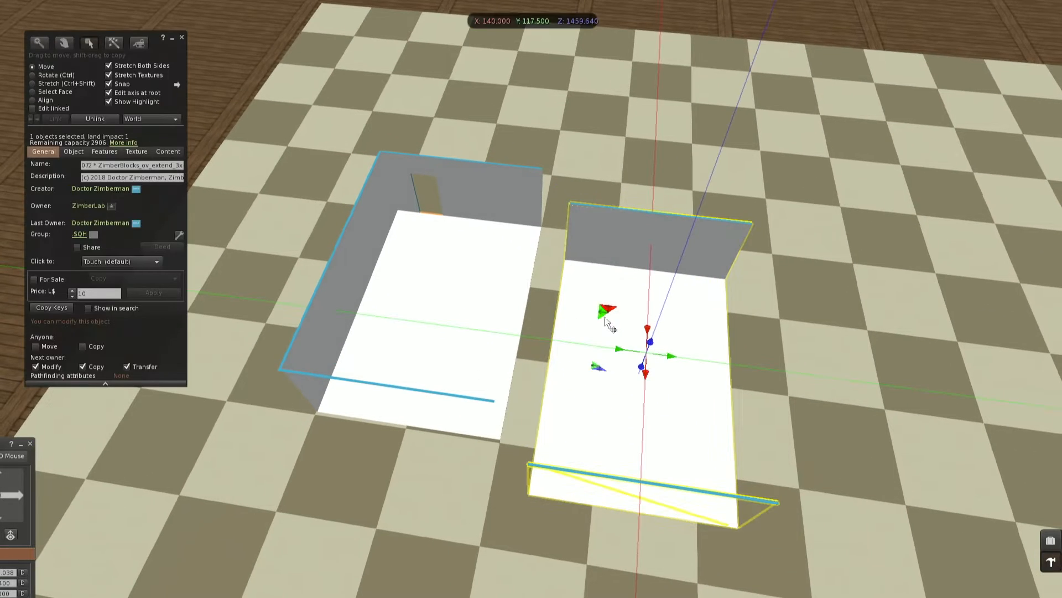
Snap the three-unit extension onto the back room and the smaller extension onto the front room's open side at X 158, Y 116
drag(609, 324, 571, 273)
mouse_move(568, 325)
alt+mouse_down()
mouse_move(614, 332)
mouse_move(620, 399)
mouse_move(592, 402)
mouse_move(575, 341)
alt+mouse_up()
click(851, 386)
drag(819, 326, 501, 347)
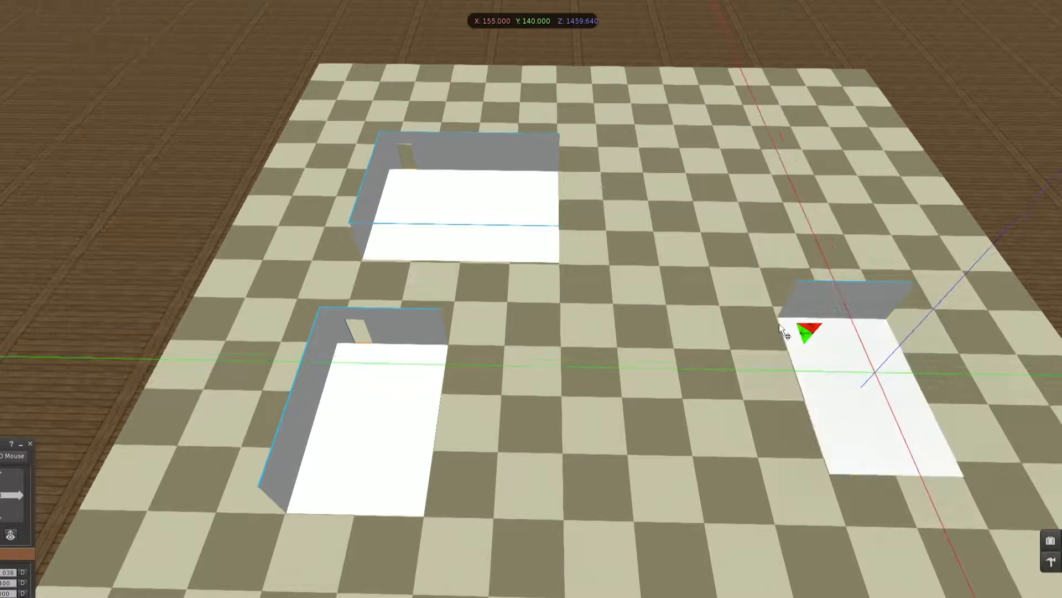
alt+drag(453, 379, 420, 329)
drag(690, 272, 620, 285)
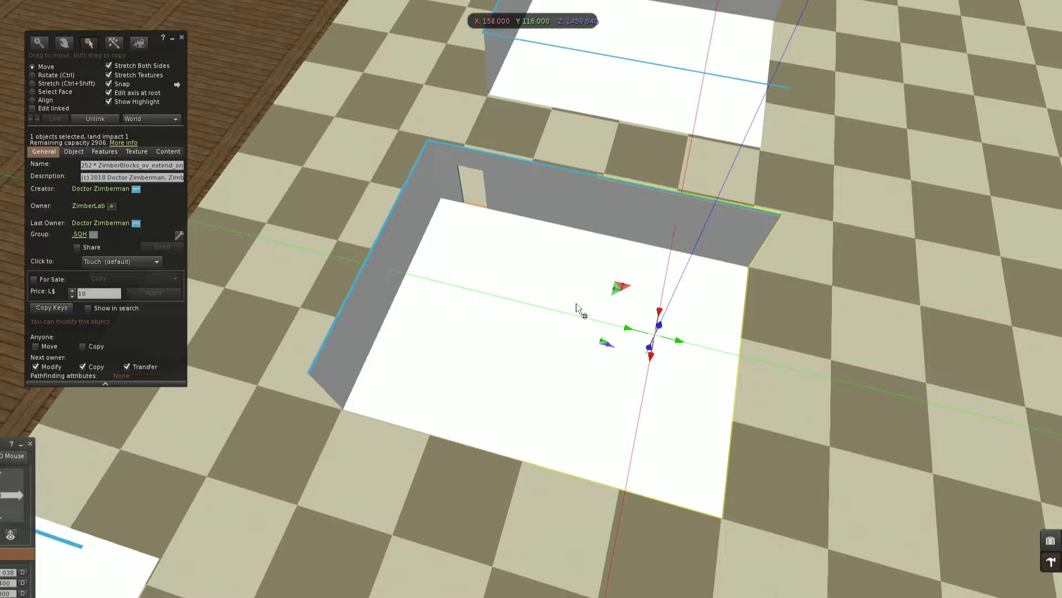
Rotate the other single extension and attach it to the front end of the room to lengthen it
alt+drag(549, 303, 322, 265)
click(307, 241)
ctrl+drag(263, 221, 373, 141)
drag(273, 143, 470, 239)
Try the room in its long, narrow form by pulling the side extension away, and undo that move
alt+drag(549, 282, 689, 285)
click(642, 296)
drag(601, 222, 767, 273)
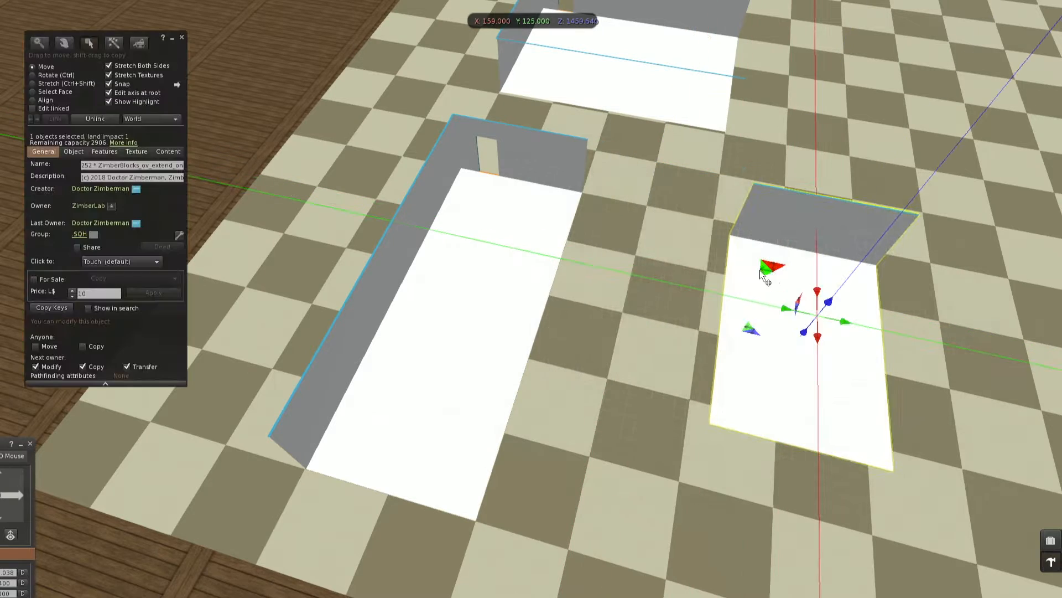
alt+drag(400, 354, 419, 321)
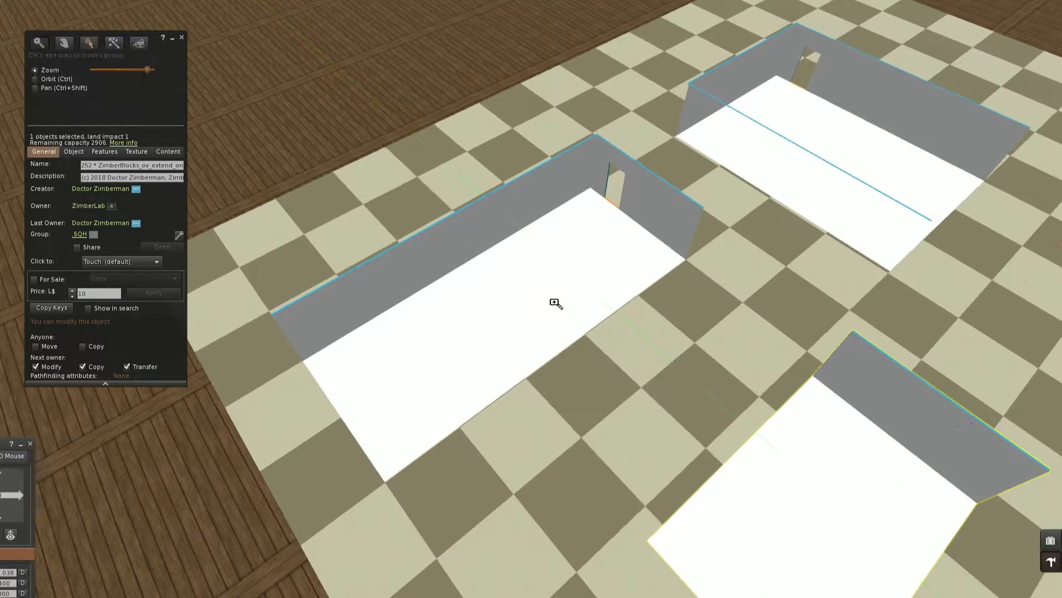
alt+drag(555, 303, 533, 306)
key(ctrl+z)
Detach the end extension from the room and set it aside at about X 169, Y 99
click(455, 441)
drag(408, 380, 209, 354)
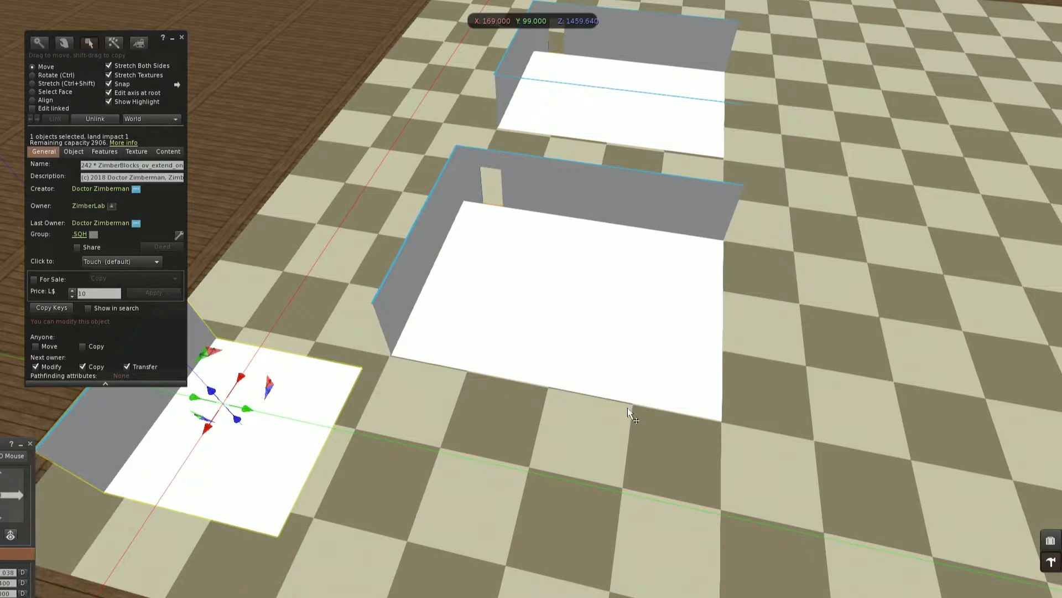
alt+drag(540, 372, 532, 310)
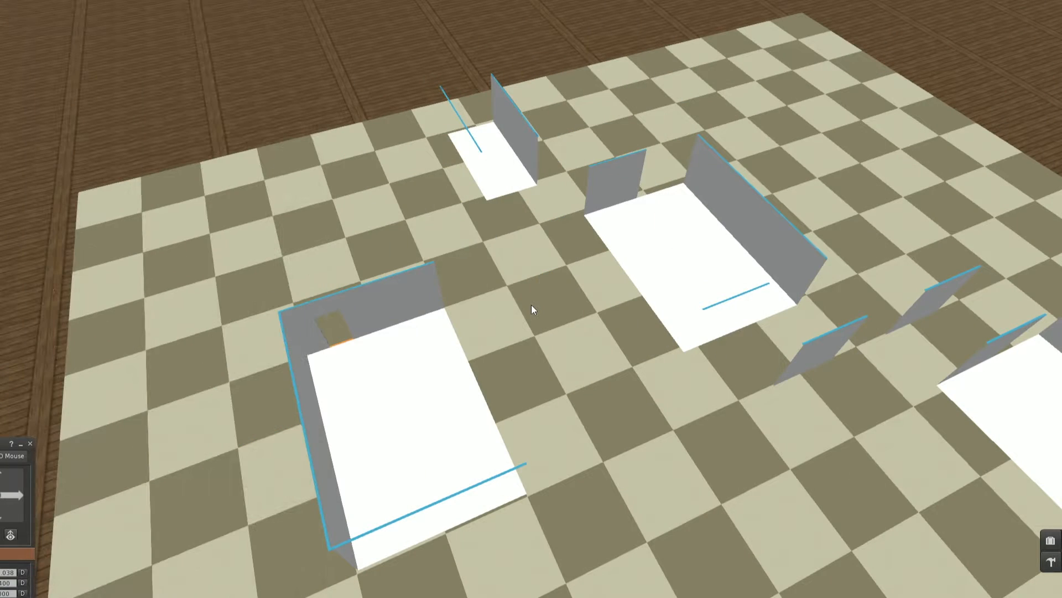
Snap the 3x junction block against the open side of the room at X 138, Y 116
right_click(660, 245)
click(682, 269)
drag(701, 193, 601, 275)
alt+drag(526, 343, 527, 299)
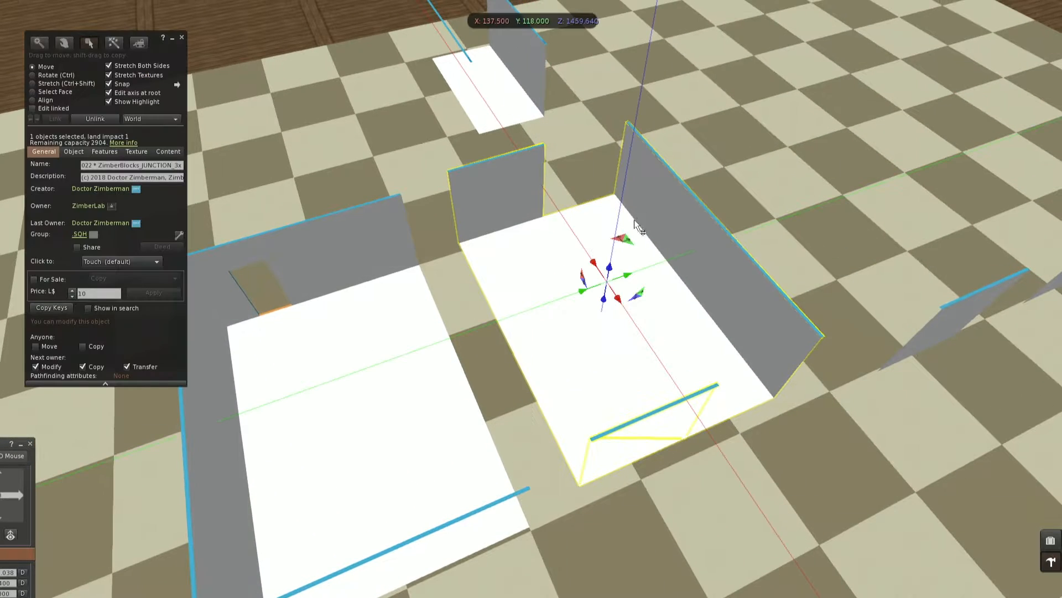
drag(625, 237, 582, 262)
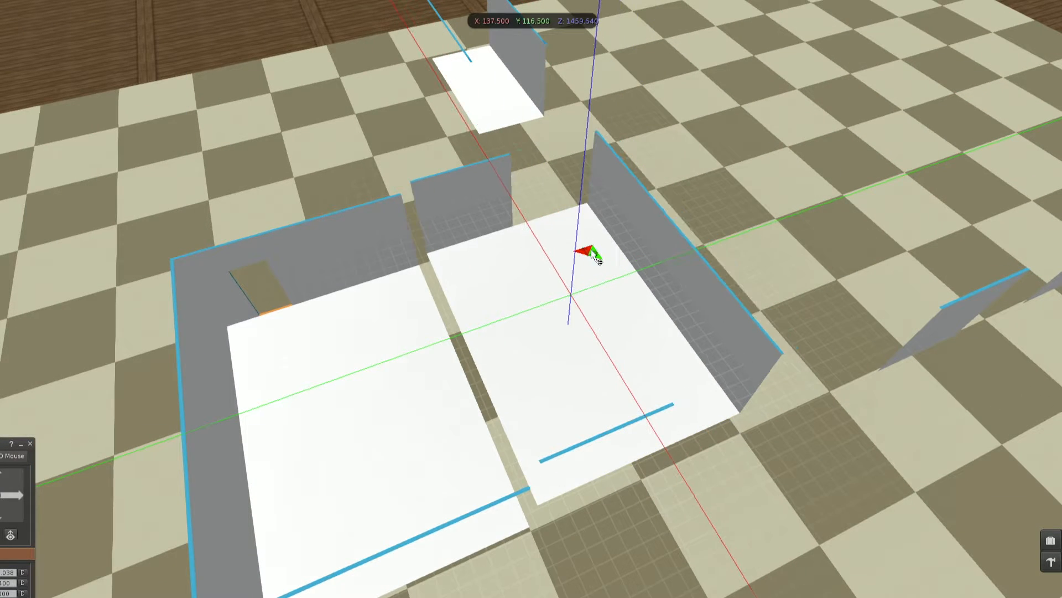
alt+drag(442, 295, 528, 368)
Attach a corridor section to the junction's far end and a copy of it to the opposite end at X 148, Y 118
click(458, 126)
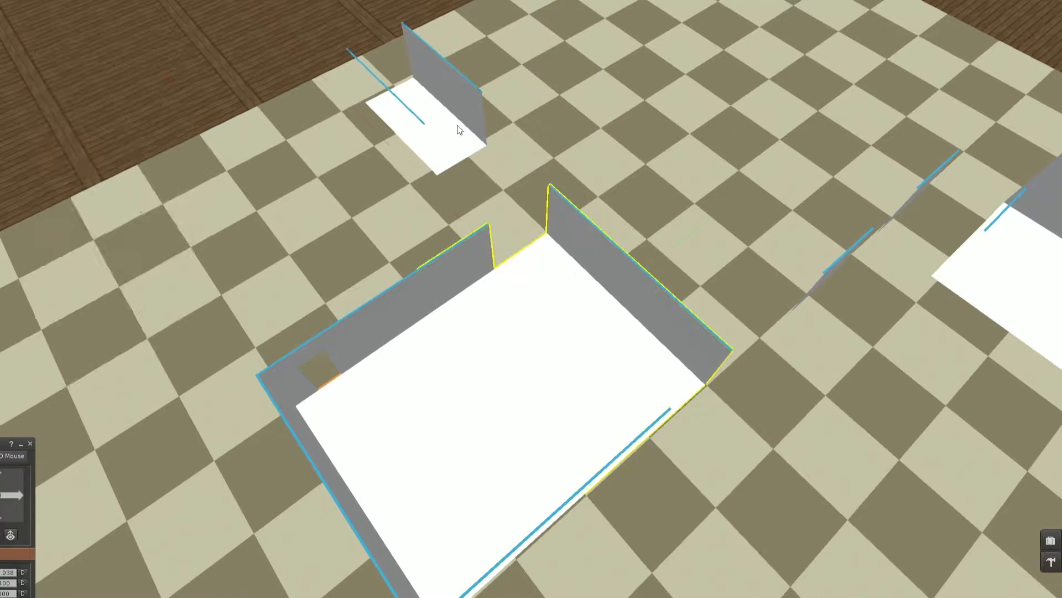
drag(434, 62, 455, 130)
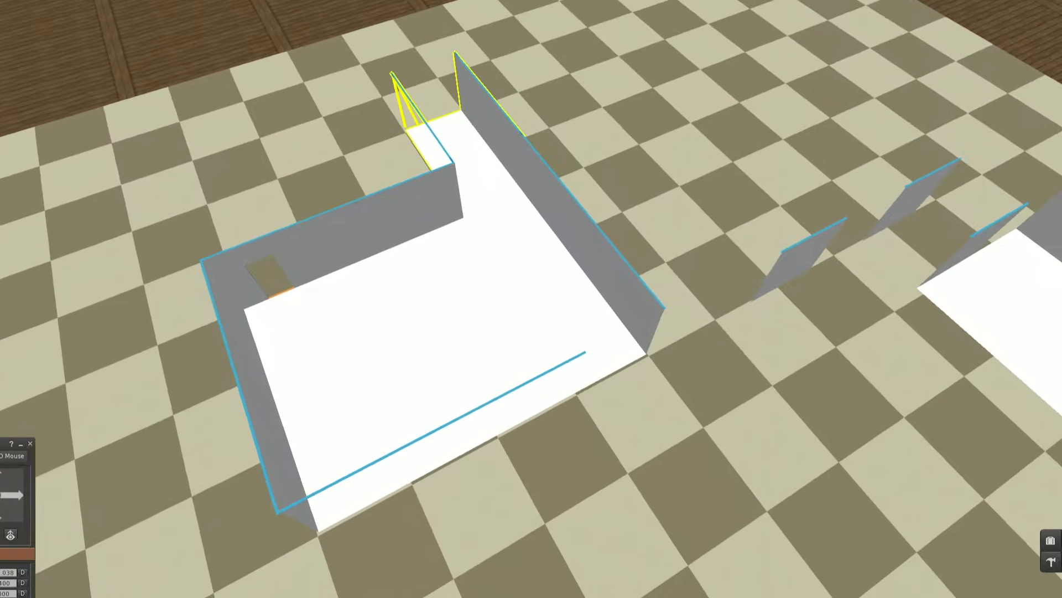
drag(478, 95, 688, 358)
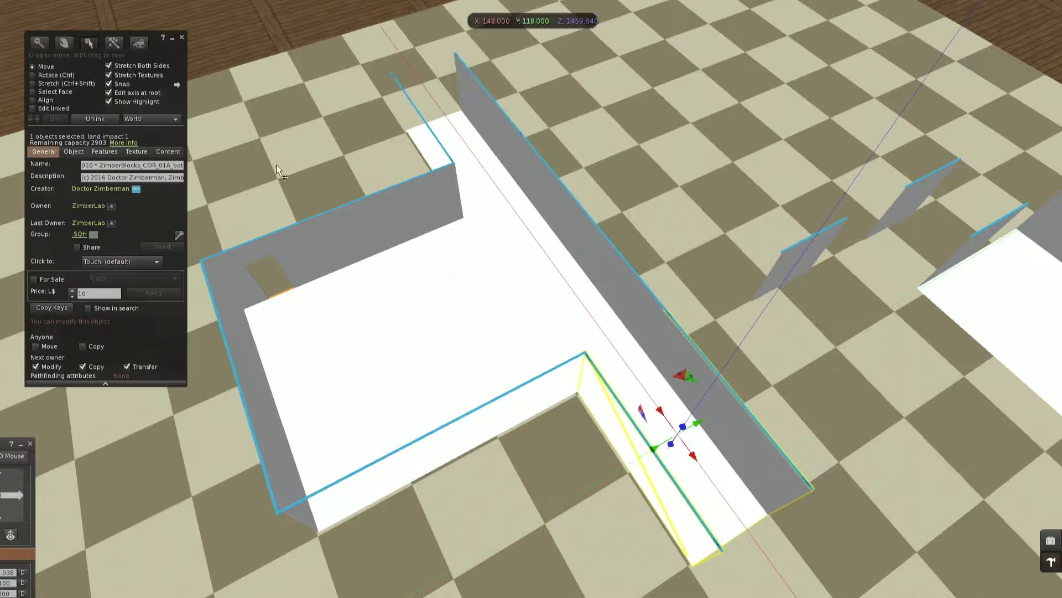
click(182, 37)
ctrl+alt+drag(464, 311, 527, 301)
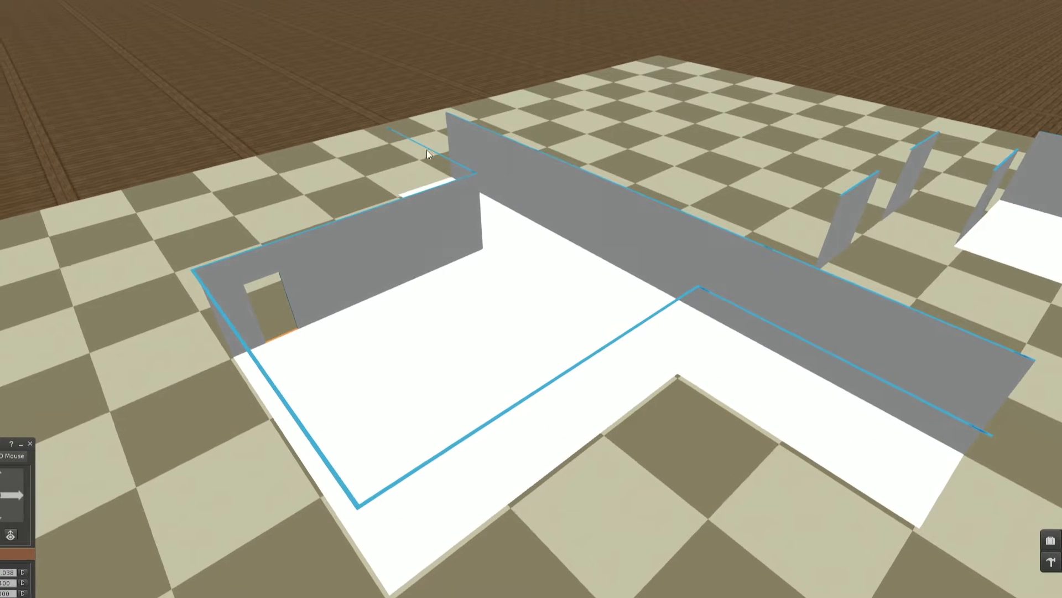
Move the 3x junction away from the room and fit the two-piece junction wall across the room's open side at X 138, Y 112
alt+drag(542, 320, 699, 155)
right_click(533, 296)
click(559, 272)
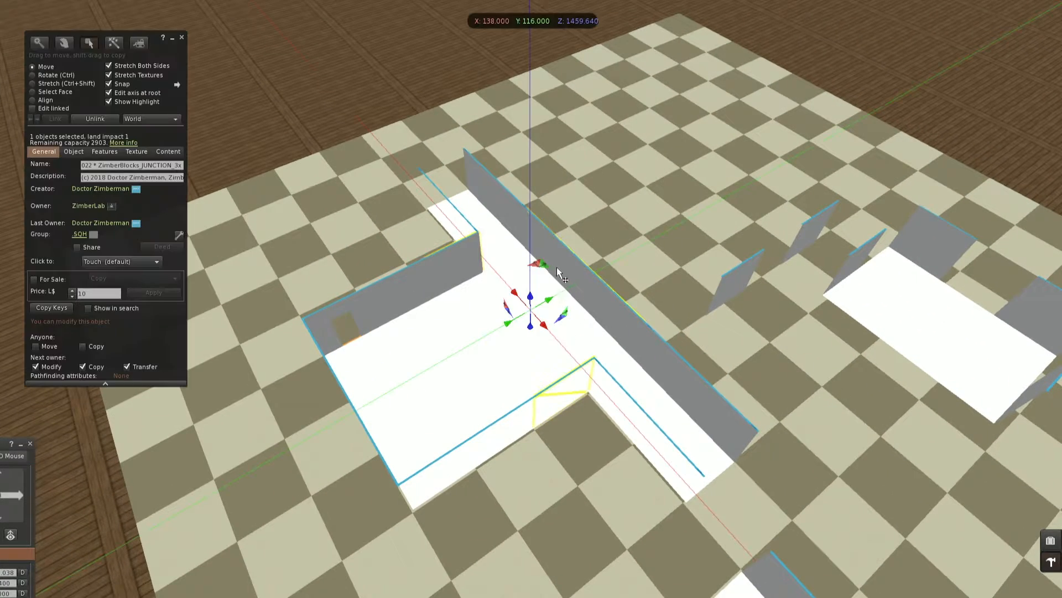
click(740, 264)
drag(765, 210, 510, 272)
alt+drag(515, 326, 469, 336)
drag(618, 200, 593, 248)
Copy a corridor section, turn it perpendicular to the junction wall and snap it to the wall's opening at X 138, Y 116
alt+drag(640, 354, 752, 394)
click(701, 287)
drag(683, 233, 532, 171)
ctrl+drag(567, 255, 661, 216)
drag(529, 176, 476, 220)
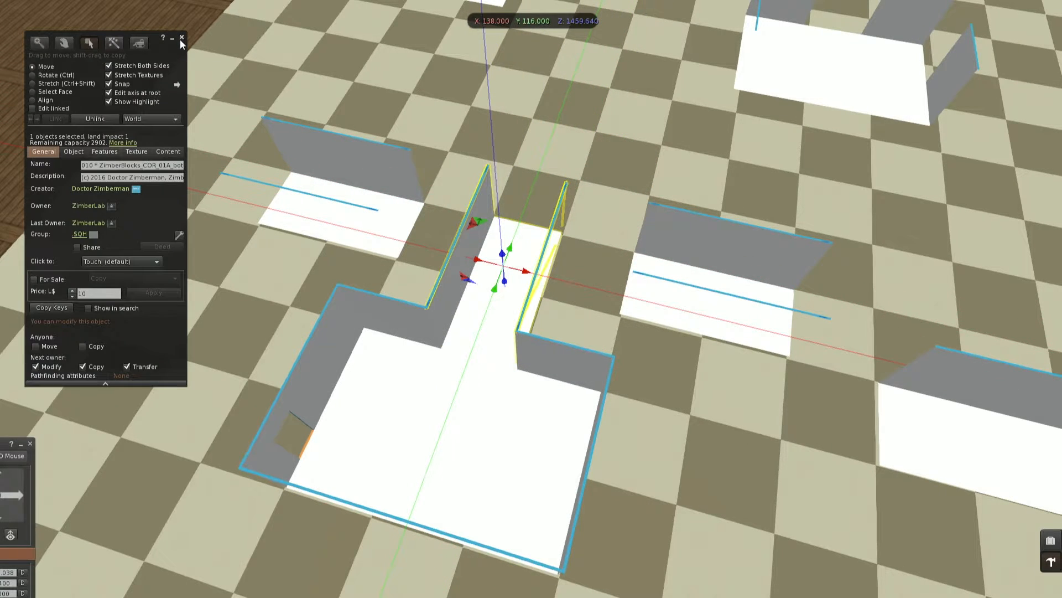
click(182, 38)
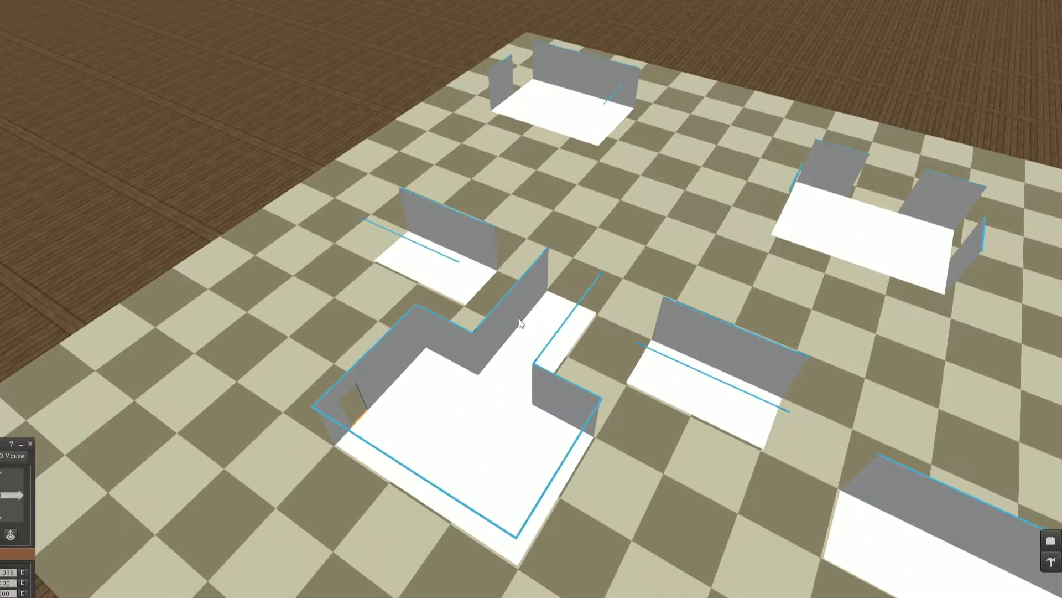
Move the perpendicular corridor section and the two-piece junction wall away from the room
right_click(516, 315)
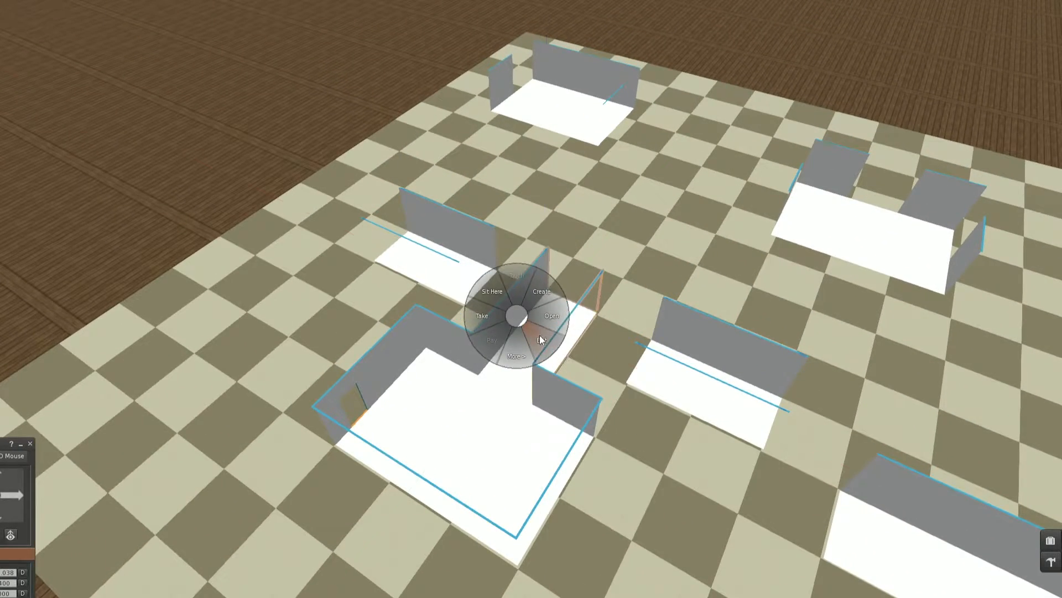
click(540, 334)
drag(523, 280, 639, 142)
click(450, 349)
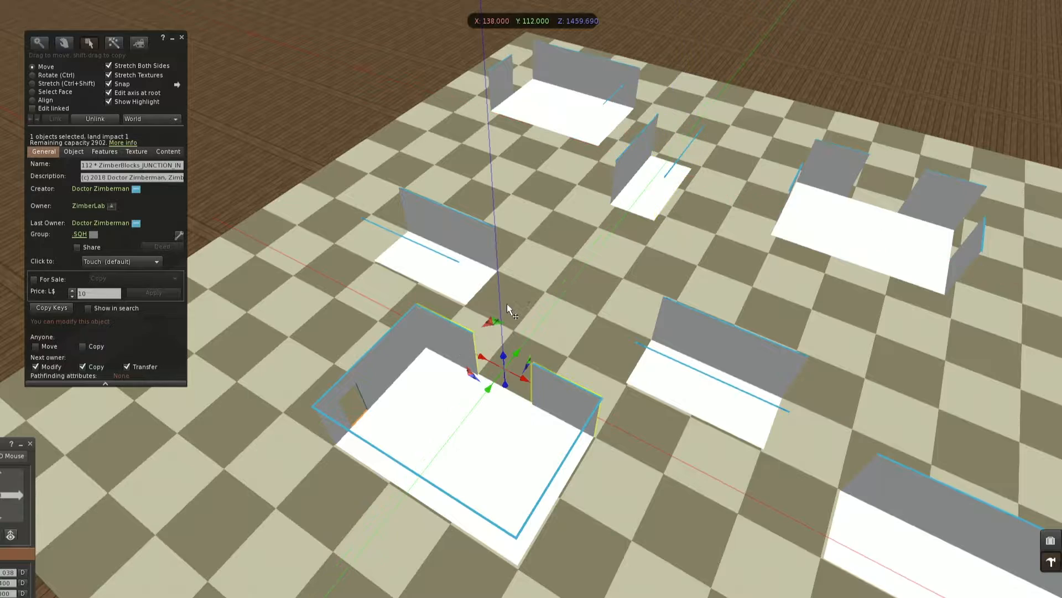
drag(487, 321, 783, 204)
Snap the four-way junction block between the room's open side and the two side corridors
click(847, 214)
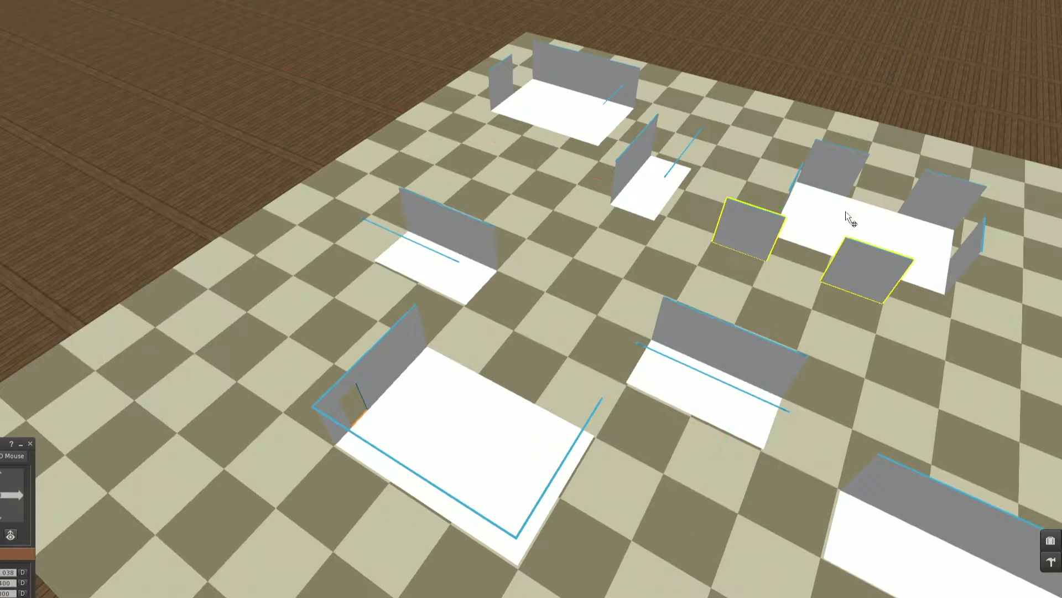
drag(831, 167, 543, 251)
alt+drag(534, 280, 430, 247)
drag(623, 265, 566, 261)
drag(548, 306, 569, 349)
Attach the loose corridor section to the junction's opening opposite the room at X 138, Y 124
click(938, 151)
drag(954, 88, 728, 173)
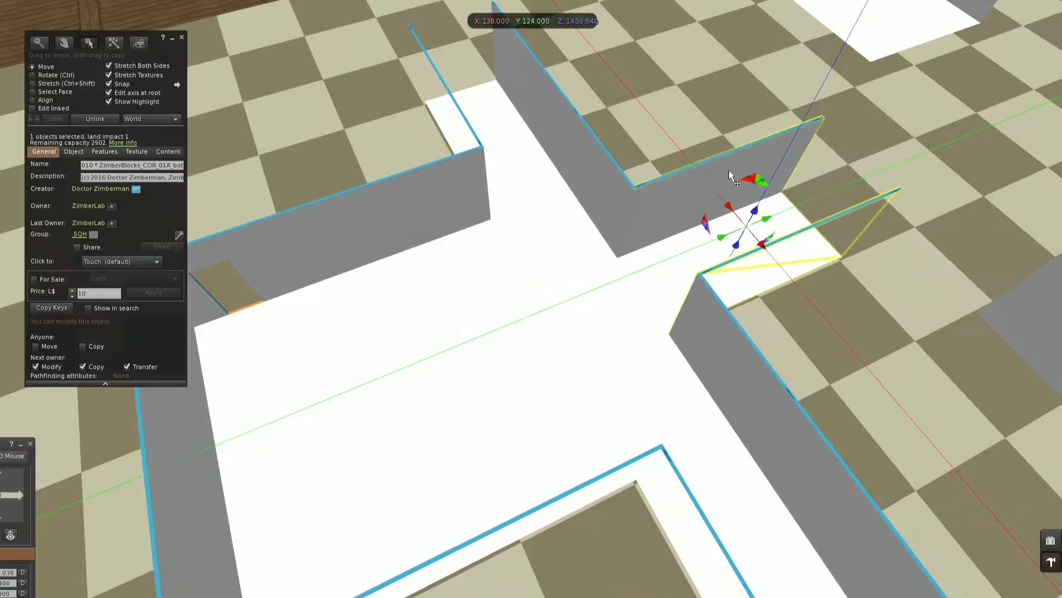
click(181, 37)
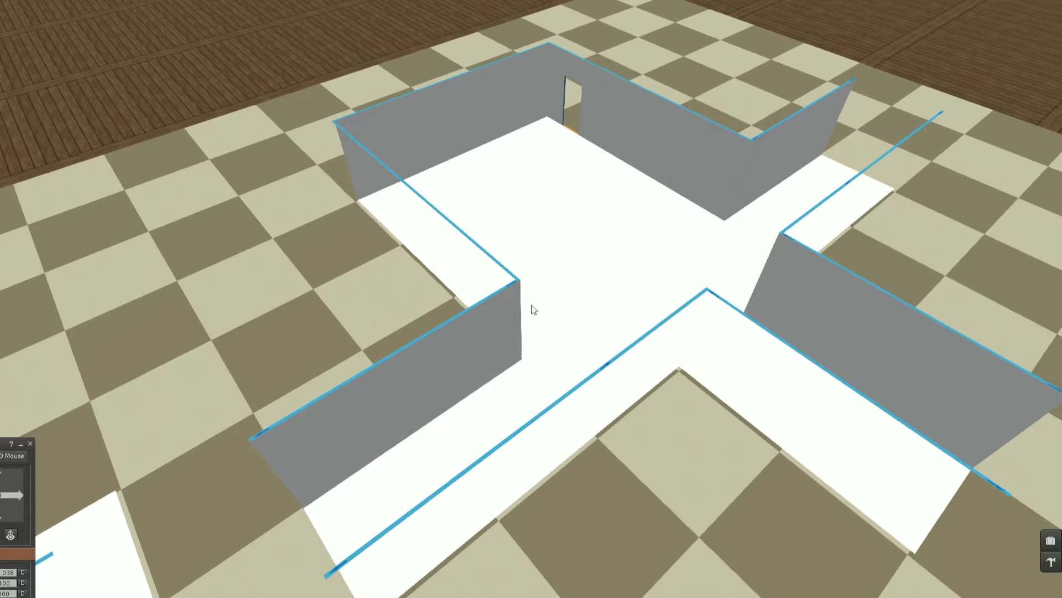
Rotate the 3x interior wall with the doorway and snap it along the open side of the separate corridor section
alt+drag(89, 542, 161, 554)
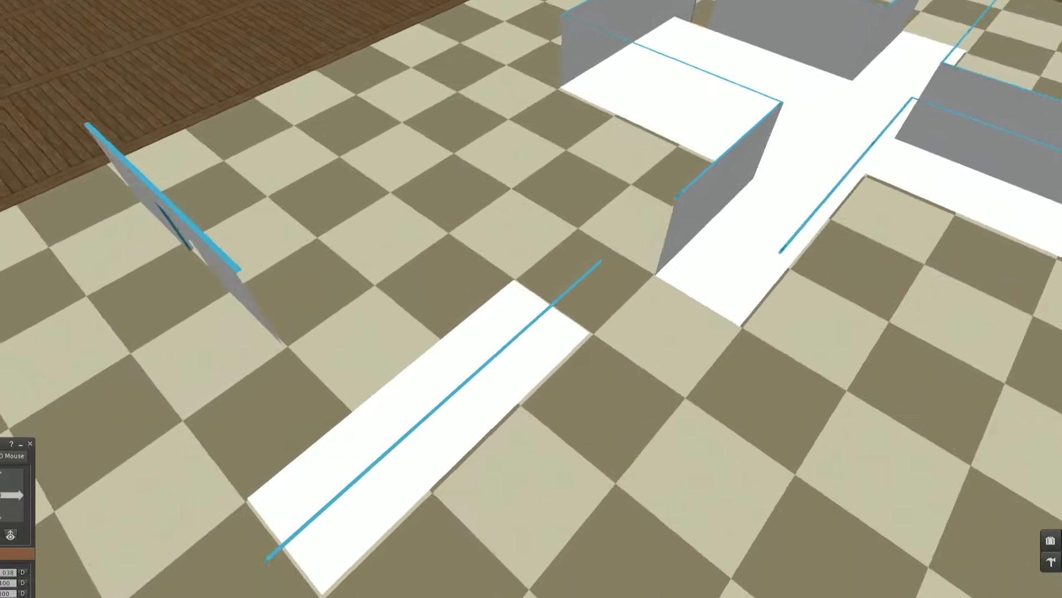
alt+drag(476, 360, 592, 362)
ctrl+alt+drag(532, 306, 567, 274)
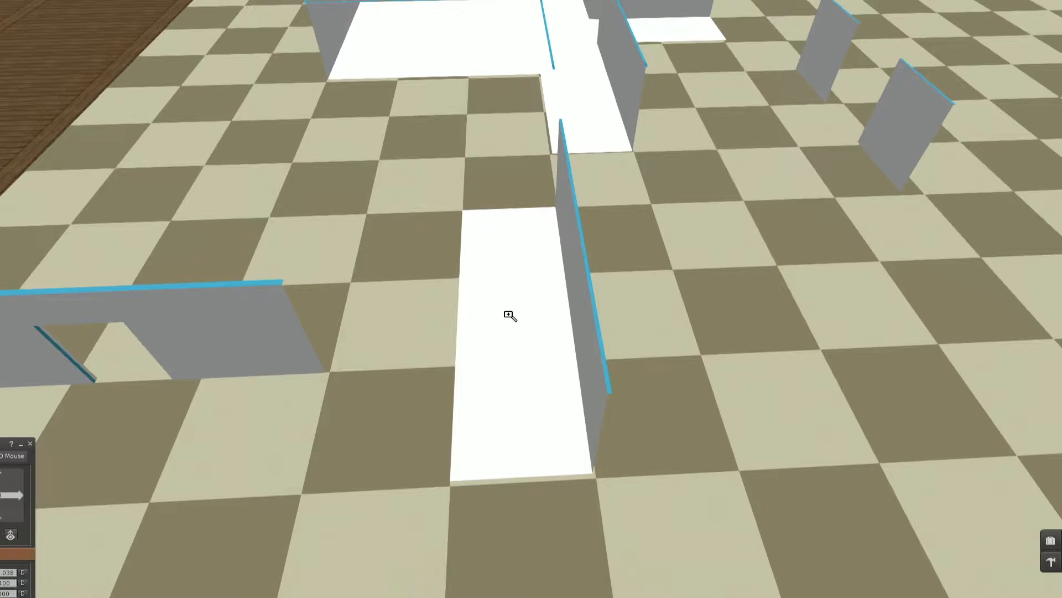
key(Escape)
right_click(341, 308)
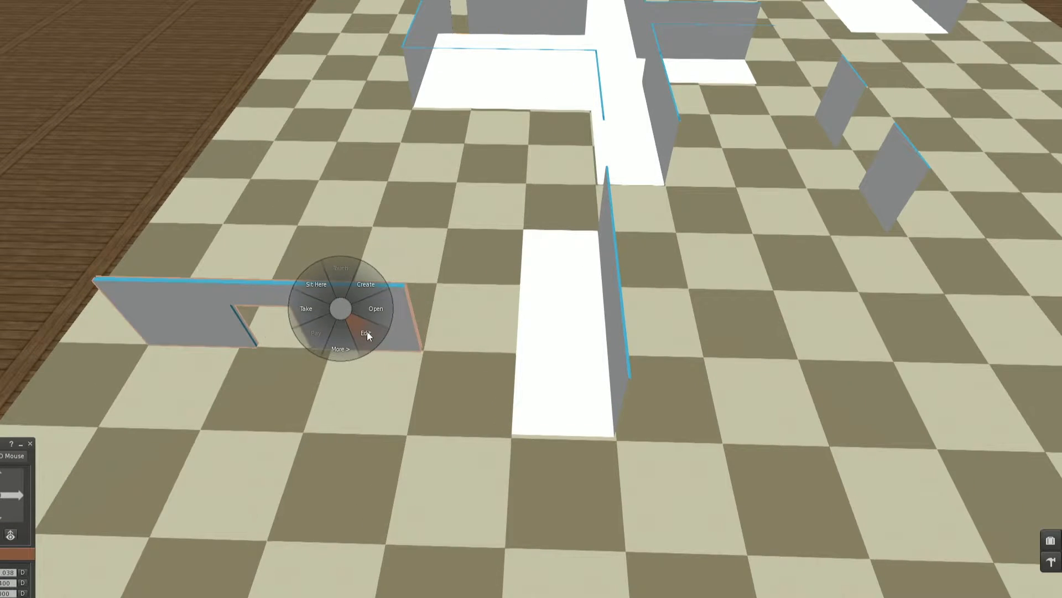
click(367, 332)
drag(260, 269, 386, 336)
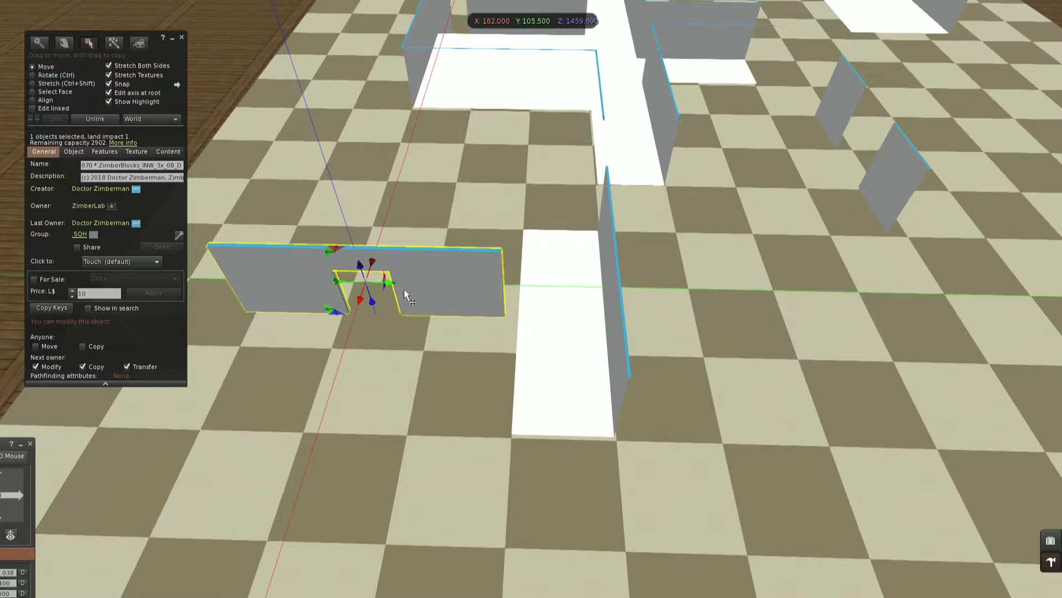
ctrl+drag(380, 320, 382, 285)
drag(449, 187, 556, 269)
Snap the 2x3 room against the doorway wall beside the corridor at X 162, Y 108
click(679, 131)
drag(695, 95, 447, 260)
alt+drag(463, 315, 437, 280)
drag(519, 238, 547, 254)
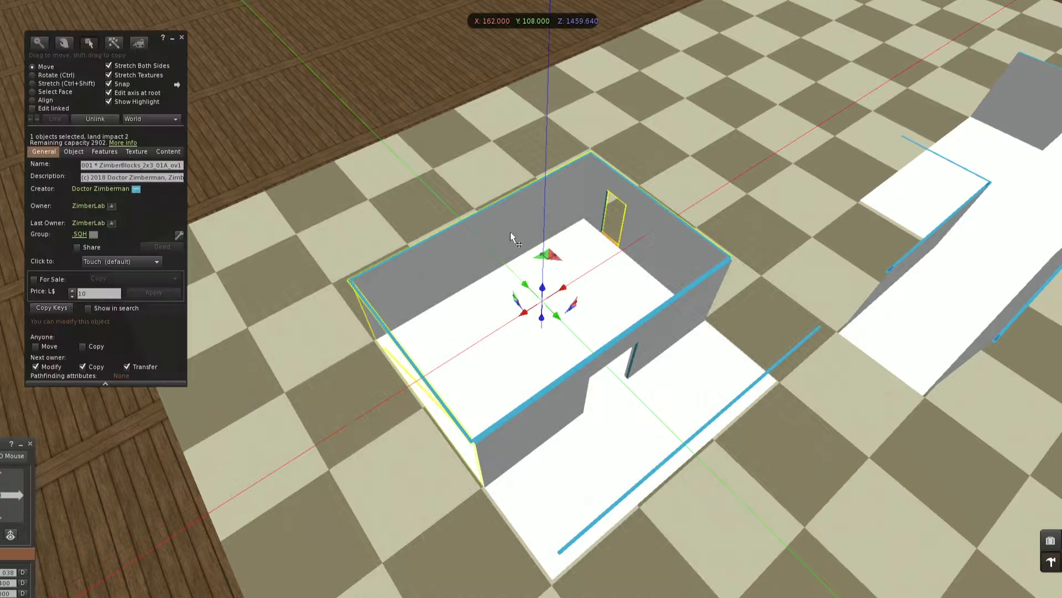
click(182, 38)
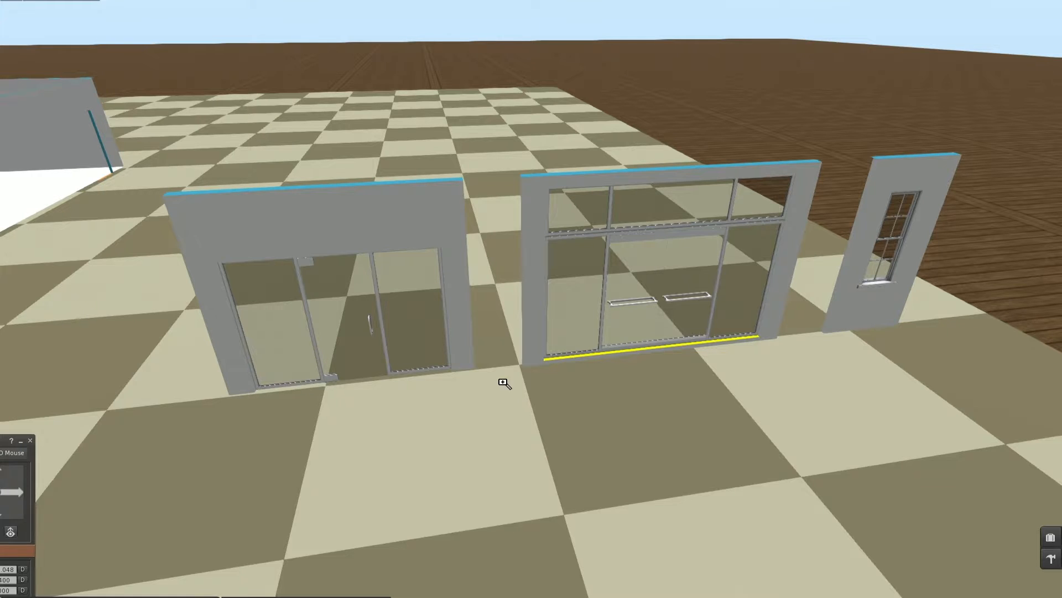
Examine the glass door and window walls and the interior and exterior versions on the FillWalls panel
alt+drag(452, 297, 531, 301)
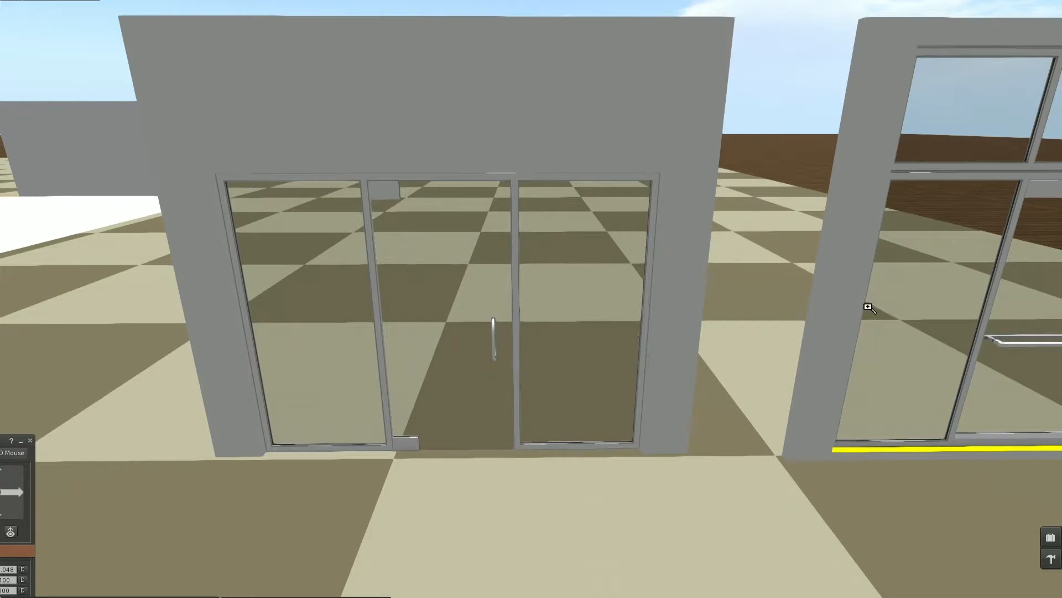
alt+click(872, 310)
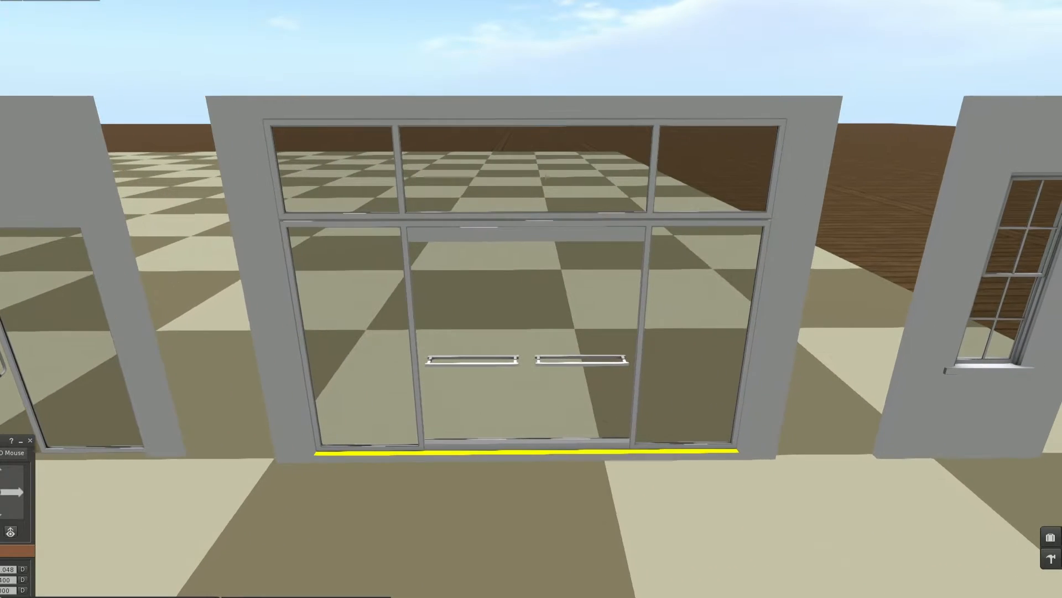
alt+click(947, 319)
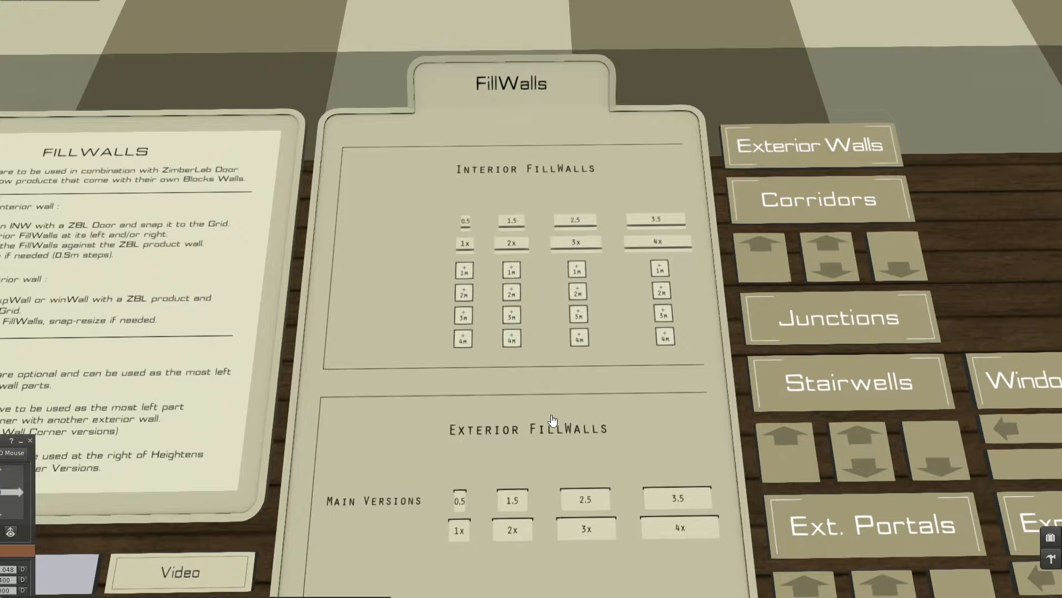
alt+drag(533, 417, 534, 371)
Move the glass door wall into the large room and position it at X 150, Y 120.5
alt+drag(532, 282, 532, 303)
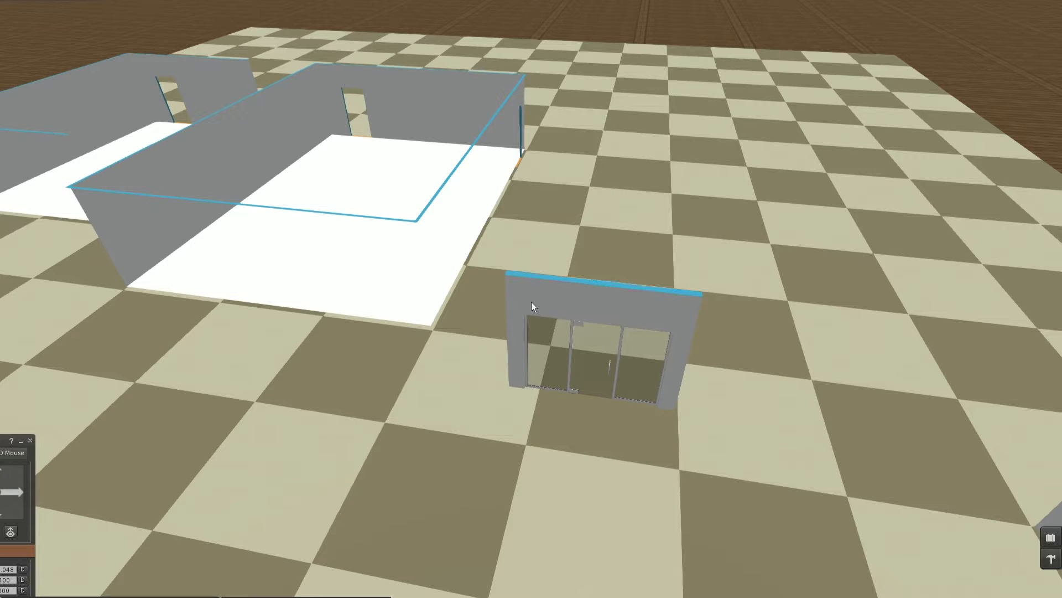
right_click(568, 306)
click(588, 322)
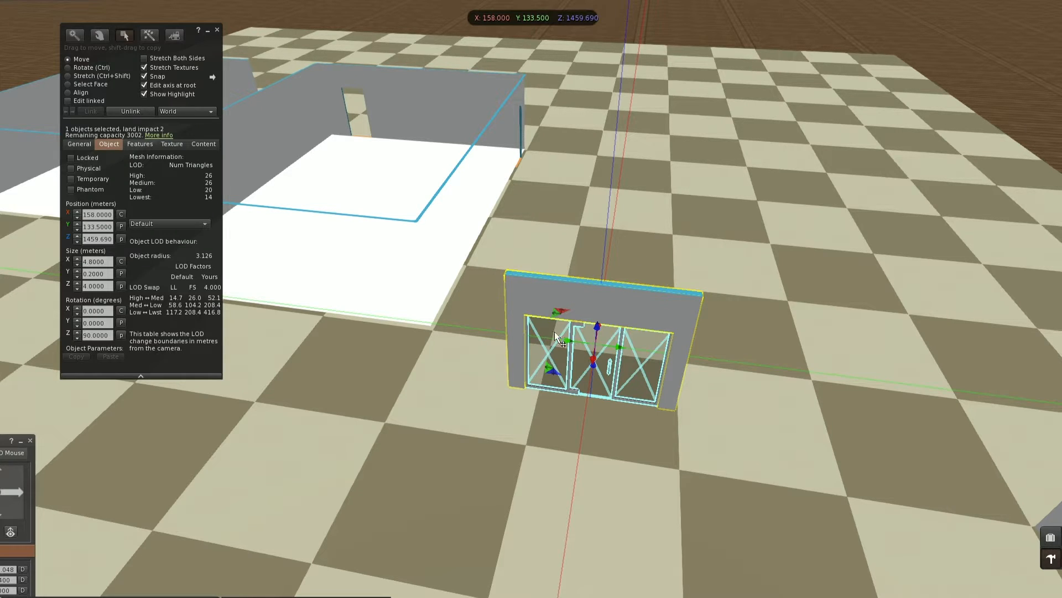
alt+drag(476, 327, 612, 437)
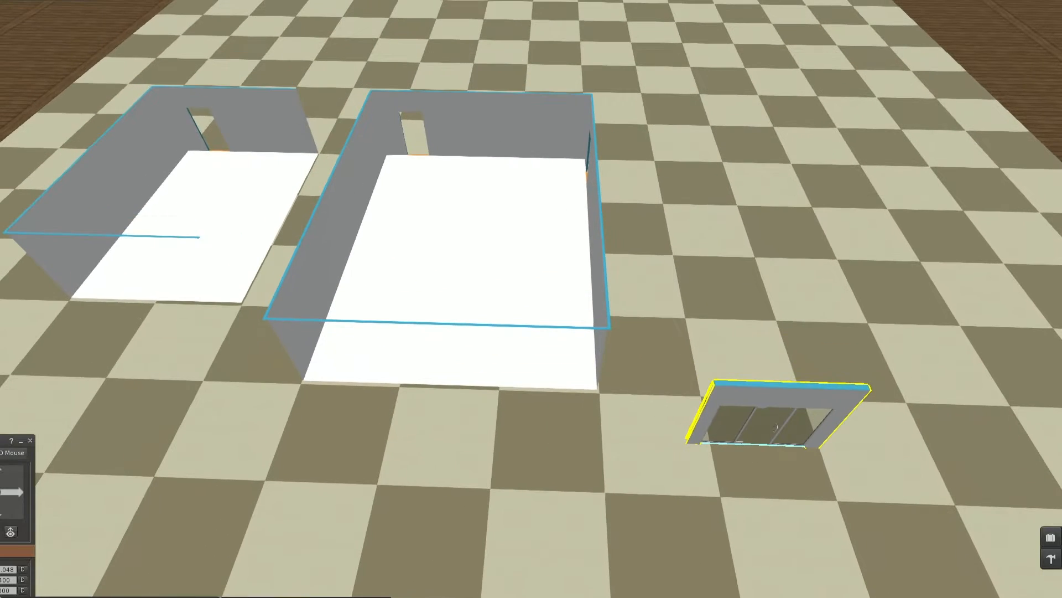
drag(718, 371, 431, 208)
key(alt)
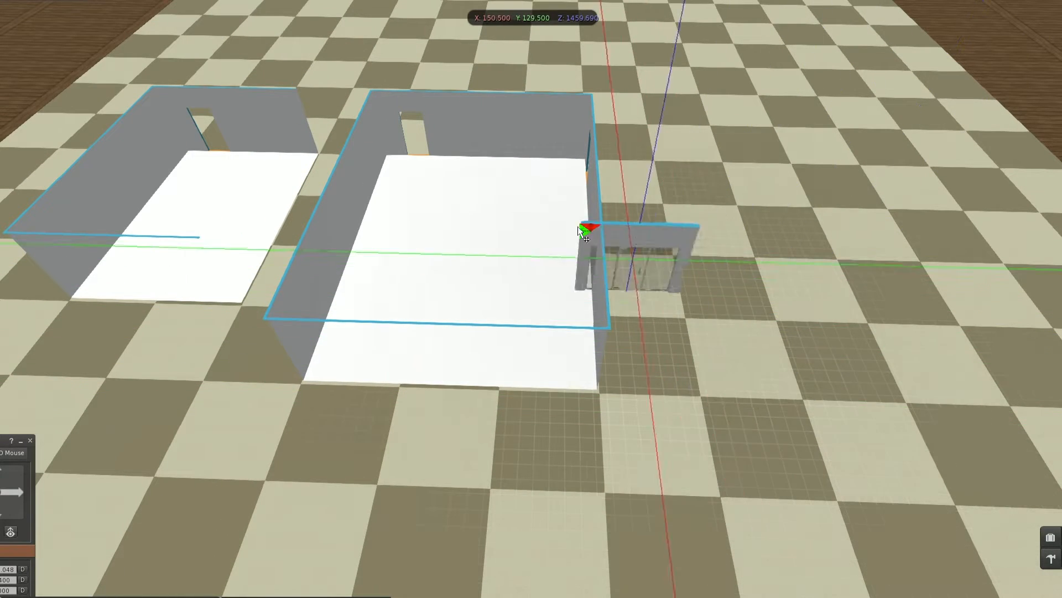
alt+click(448, 243)
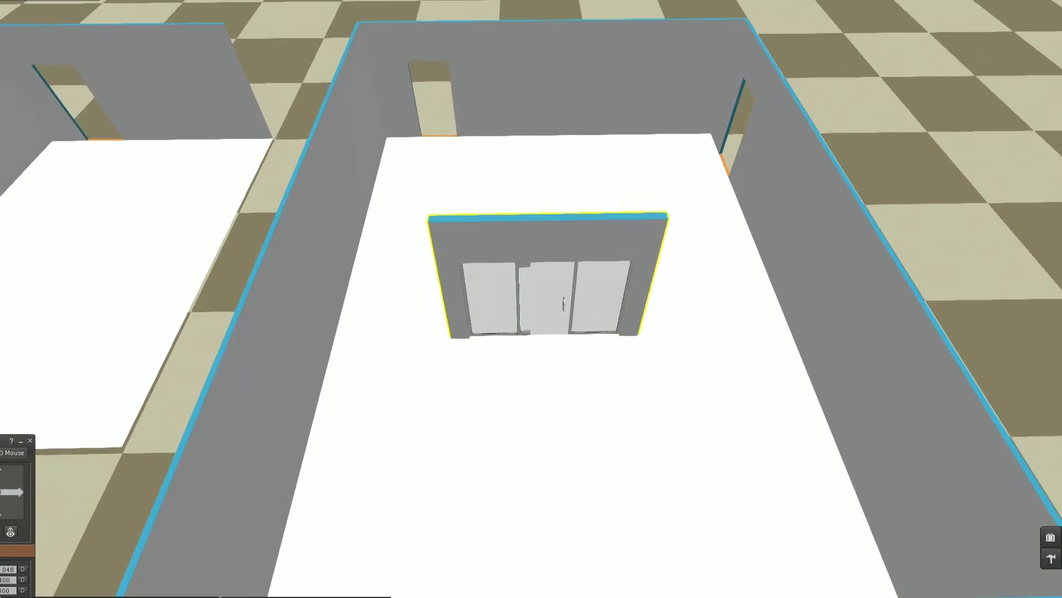
drag(576, 257, 566, 277)
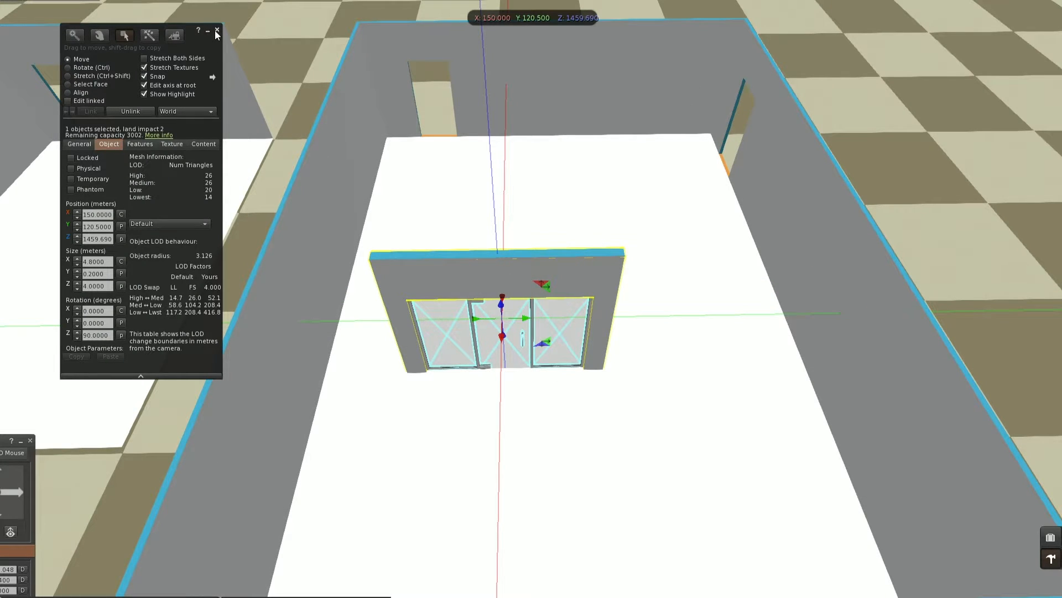
Rez a 2 m and a 6 m interior FillWall from the FillWalls panel onto the grid near the large room
click(217, 31)
alt+drag(498, 301, 531, 304)
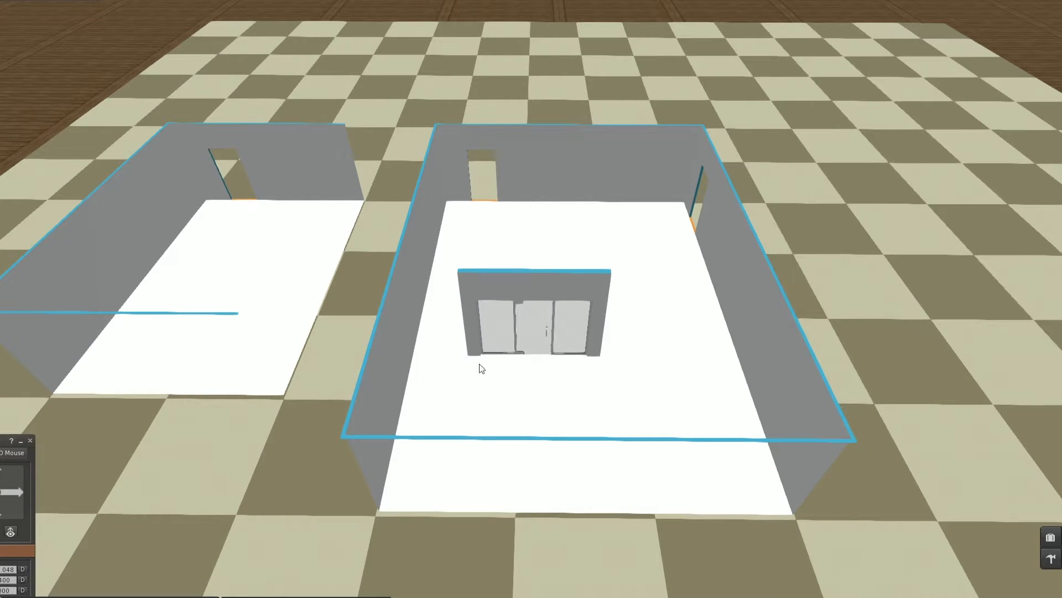
alt+drag(517, 328, 520, 307)
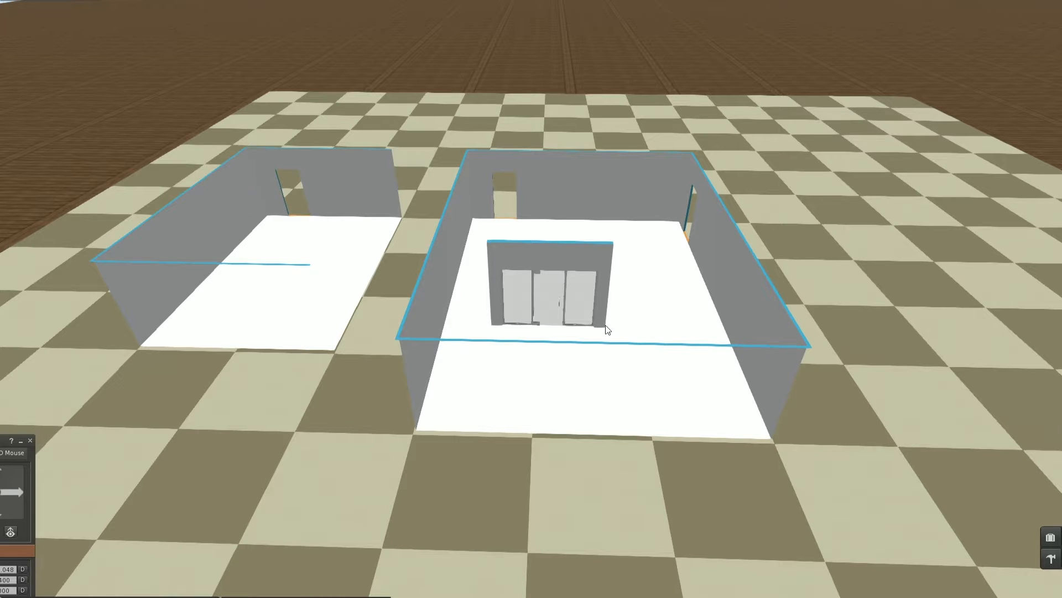
click(10, 532)
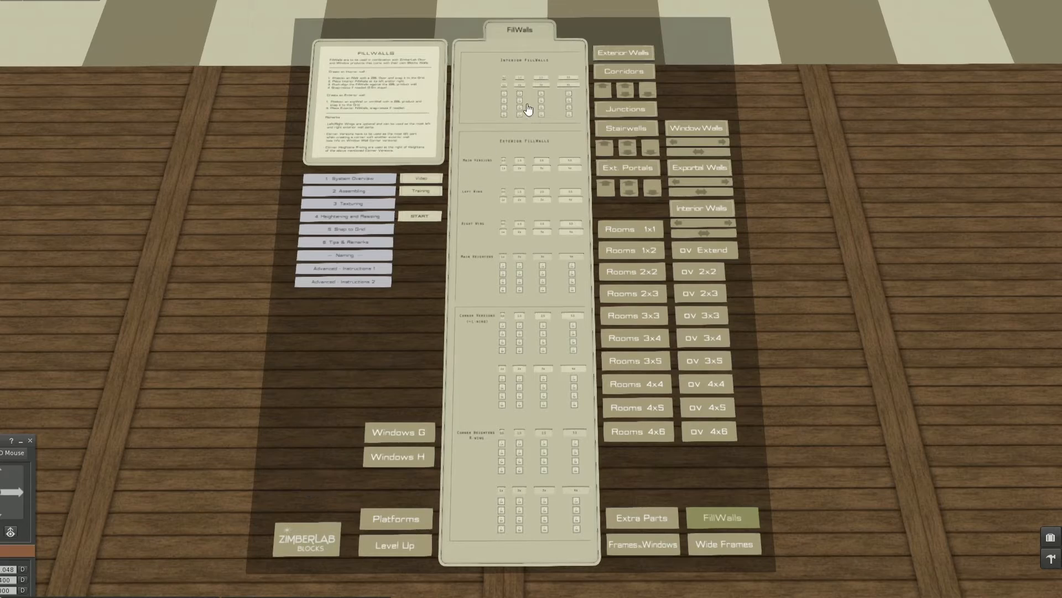
alt+drag(527, 108, 528, 52)
ctrl+alt+drag(487, 298, 485, 309)
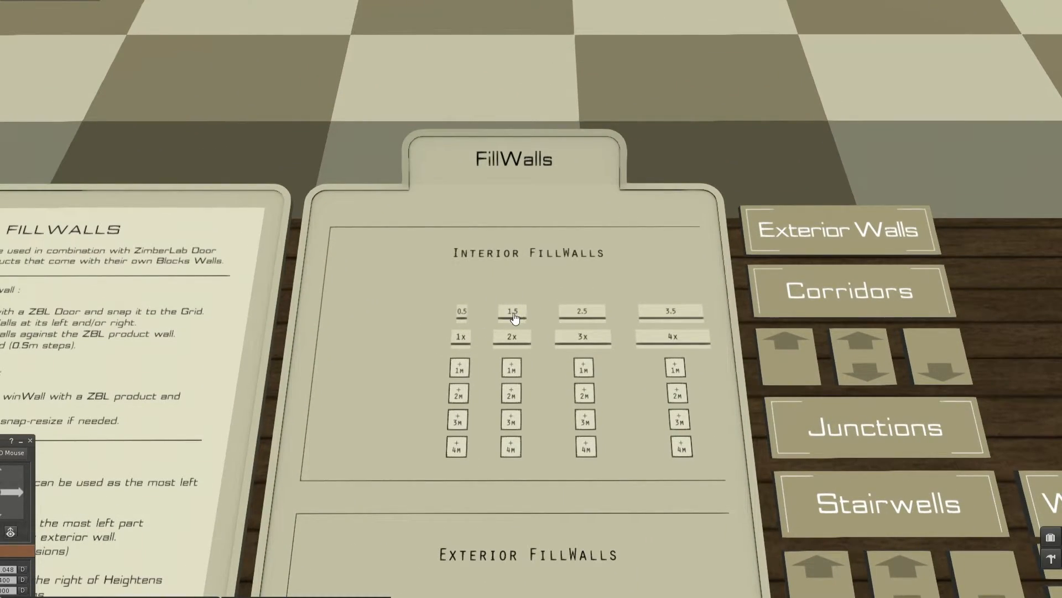
key(Escape)
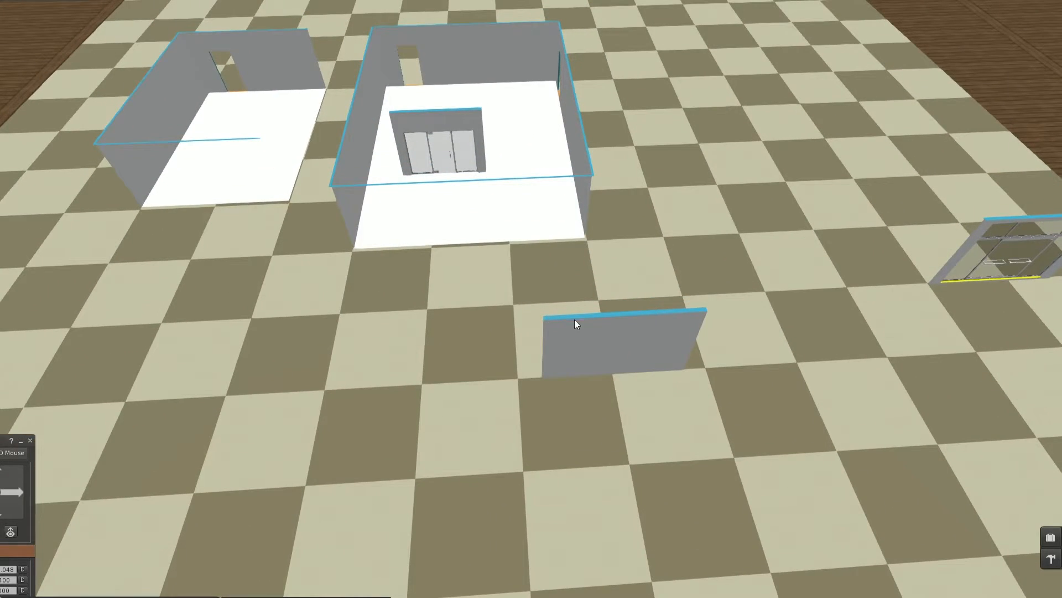
Move both interior FillWalls into the large room, one towards each side of the glass door wall
right_click(575, 320)
click(599, 343)
drag(642, 294, 553, 152)
click(620, 343)
drag(656, 304, 414, 159)
alt+drag(406, 175, 412, 161)
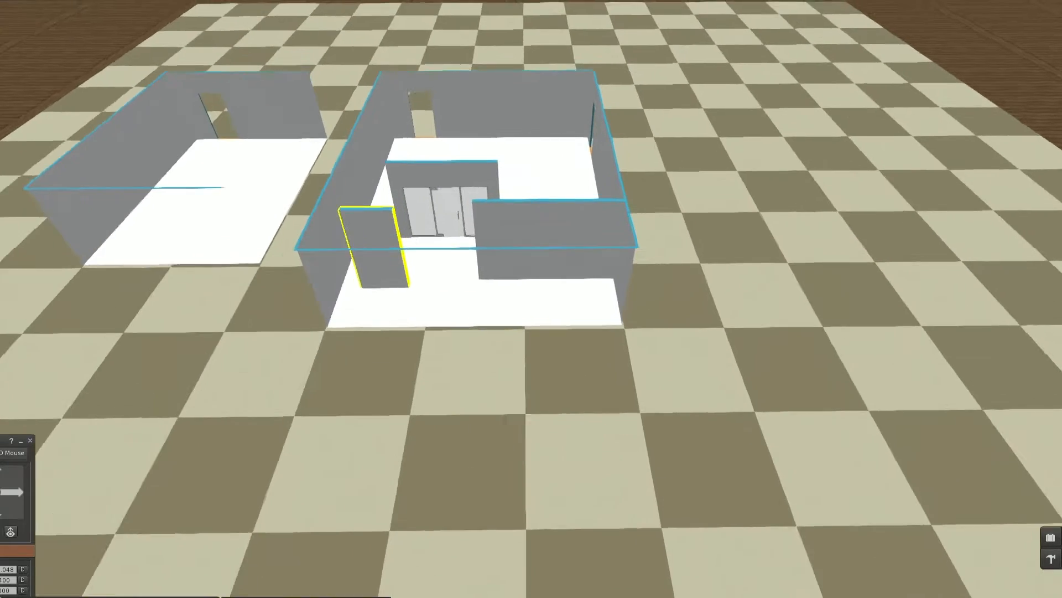
Line up the FillWalls with the glass door wall, the 6 m one at X 150, Y 126 and the 2 m one at X 150, Y 117
ctrl+alt+drag(531, 299, 592, 396)
click(672, 415)
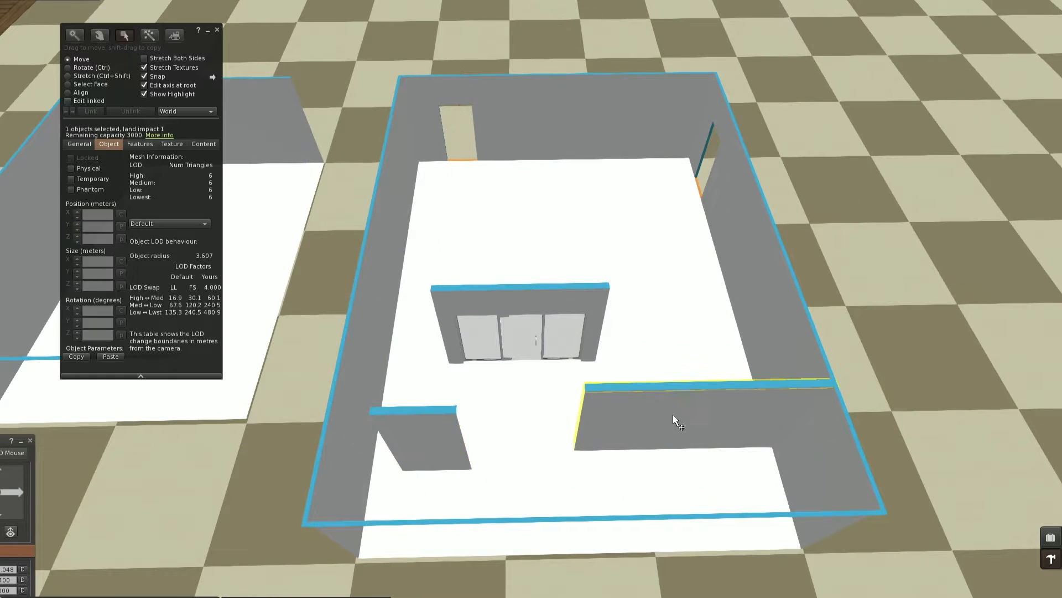
drag(730, 382, 743, 290)
key(Escape)
click(428, 450)
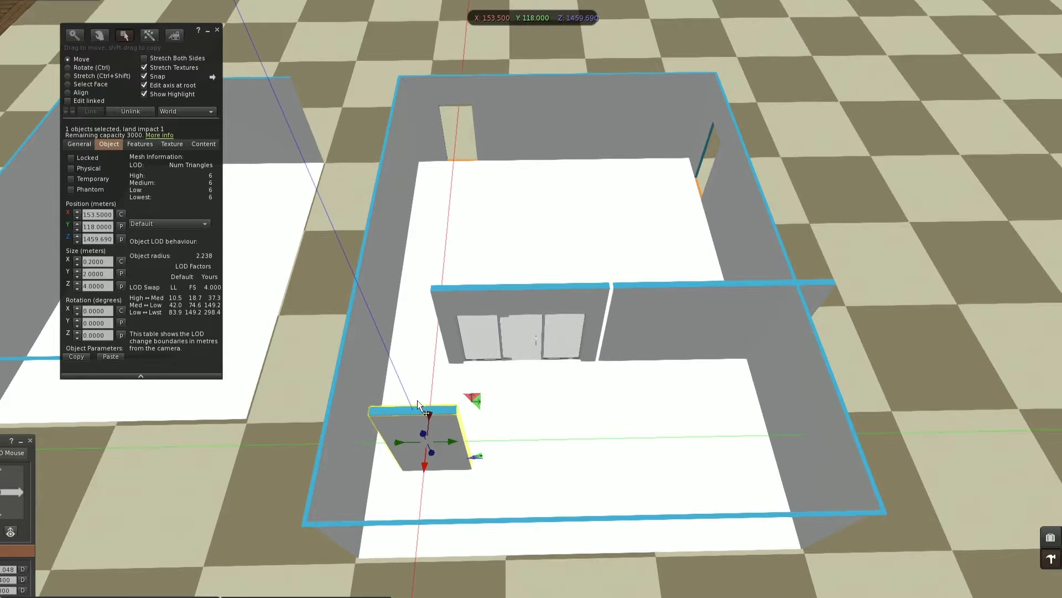
drag(473, 398, 449, 292)
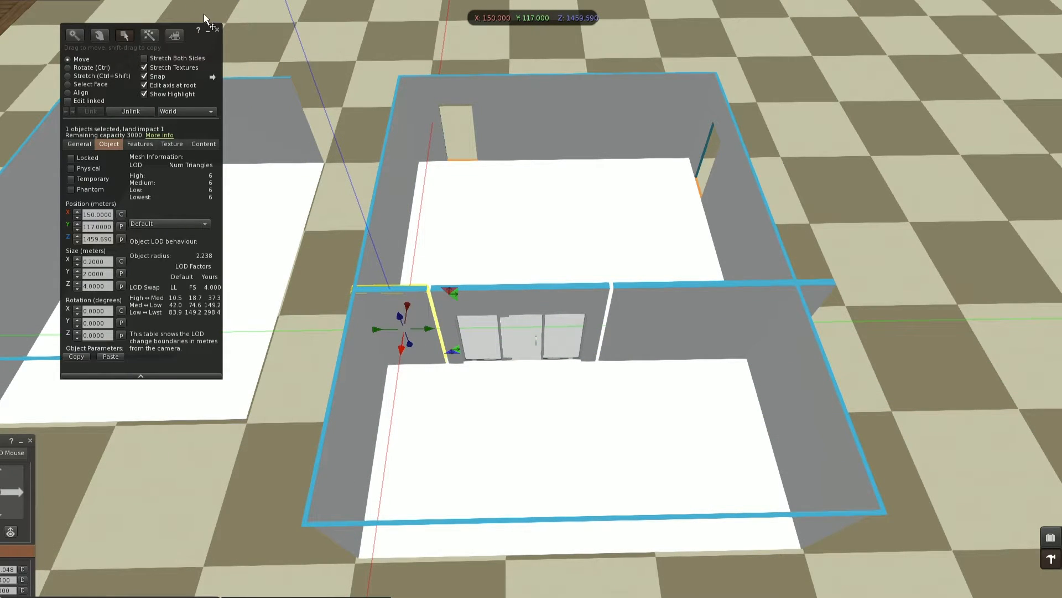
Push-align the 2 m and 6 m FillWalls against the glass door wall to close the gaps on both sides
alt+drag(466, 289, 352, 295)
alt+drag(527, 308, 487, 299)
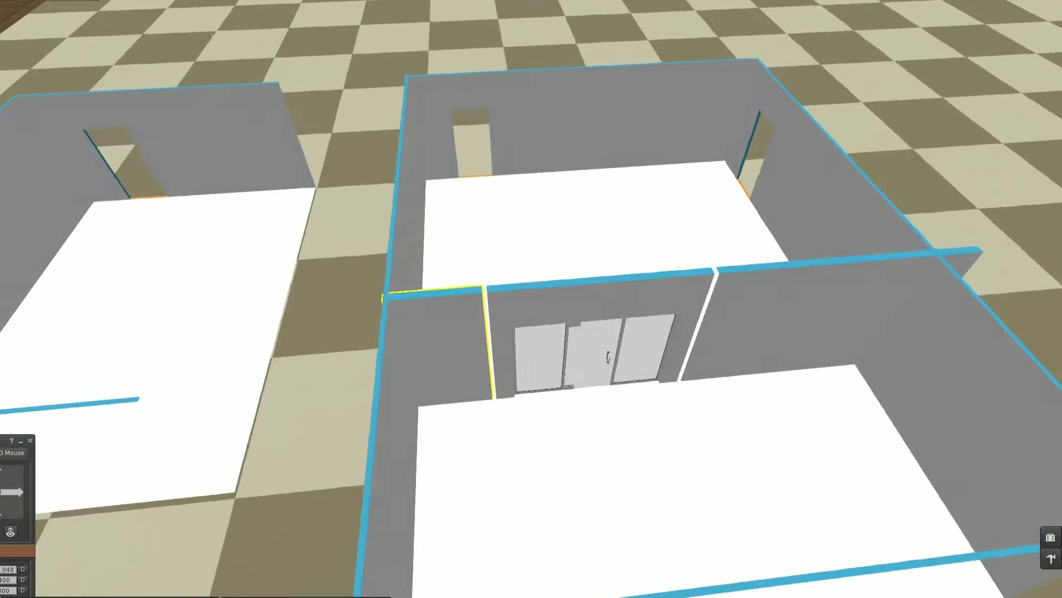
shift+click(511, 303)
click(78, 93)
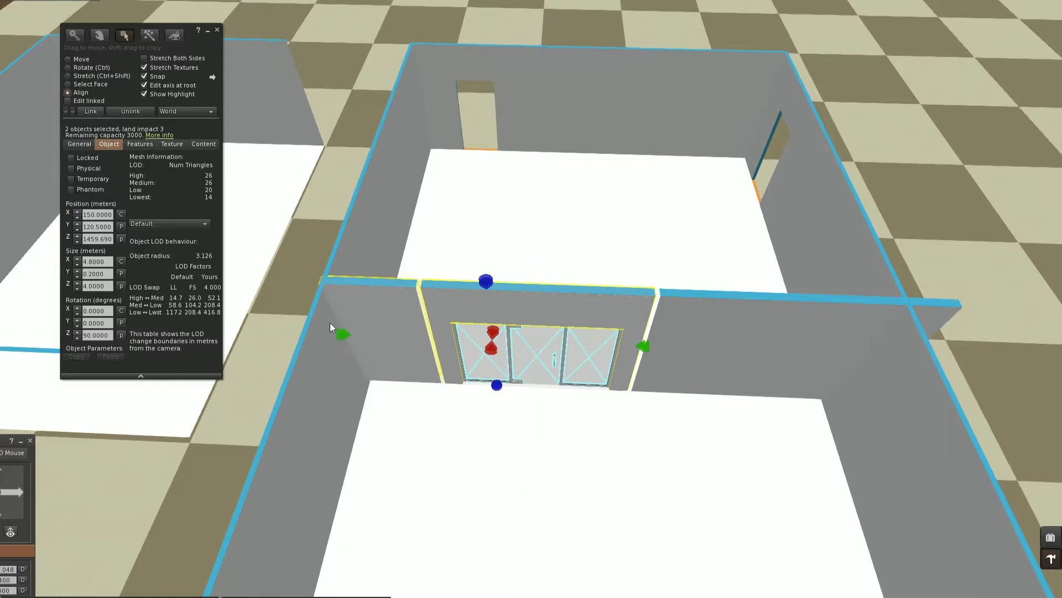
click(347, 334)
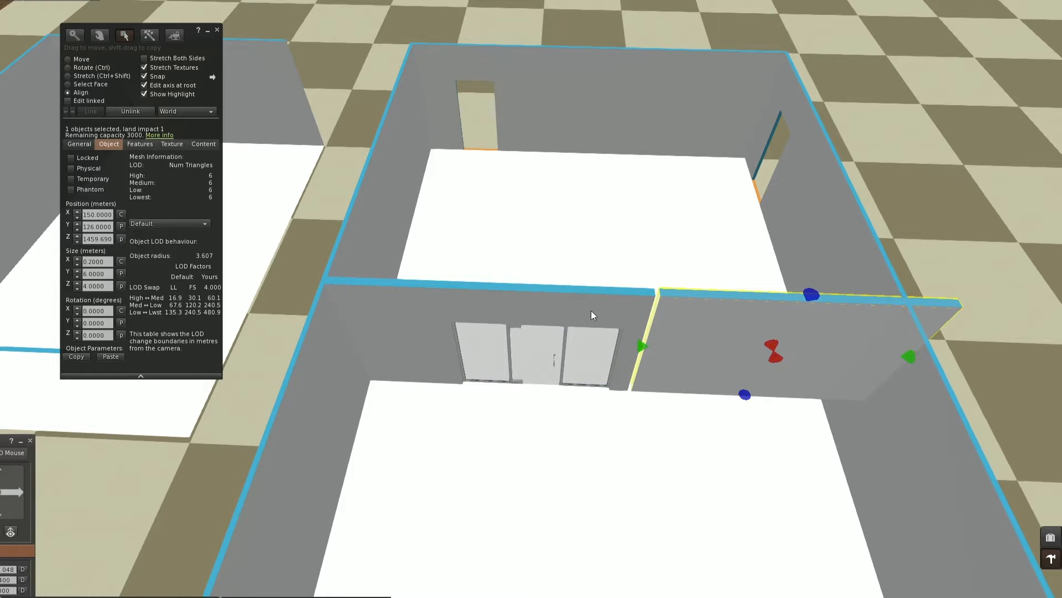
click(910, 356)
click(217, 31)
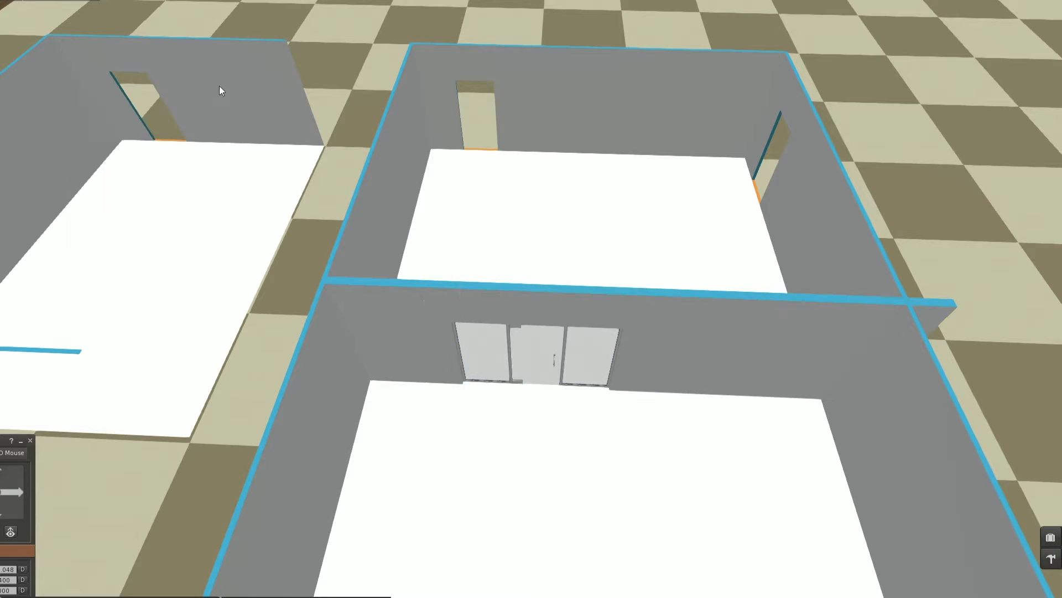
Shorten the protruding interior FillWall to 5 m so that it ends at the large room's side wall
right_click(381, 324)
click(405, 344)
ctrl+alt+drag(407, 343, 288, 329)
click(691, 302)
ctrl+alt+drag(698, 304, 550, 320)
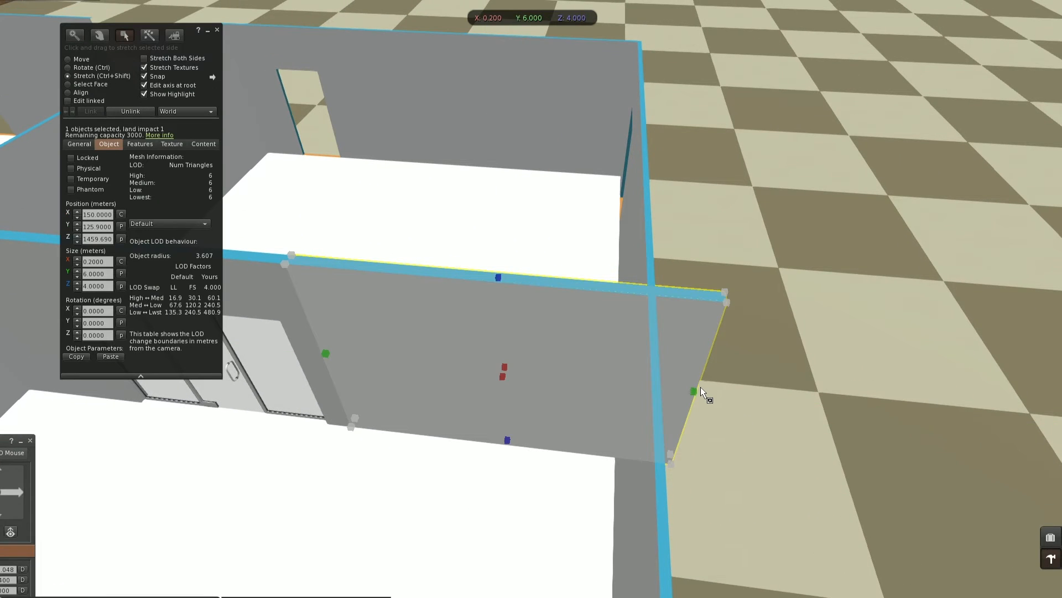
drag(694, 390, 660, 257)
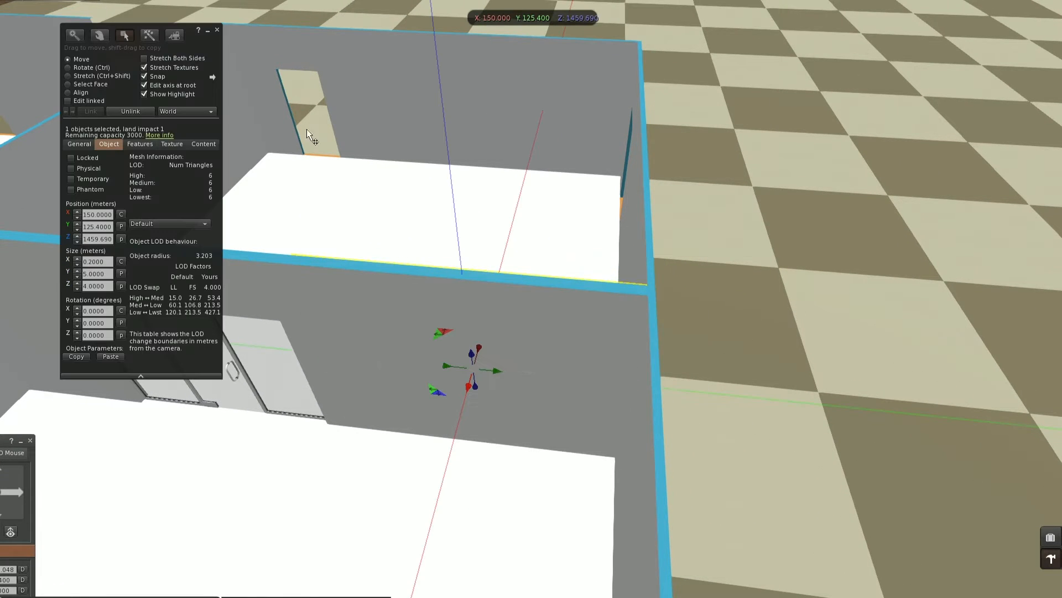
click(217, 30)
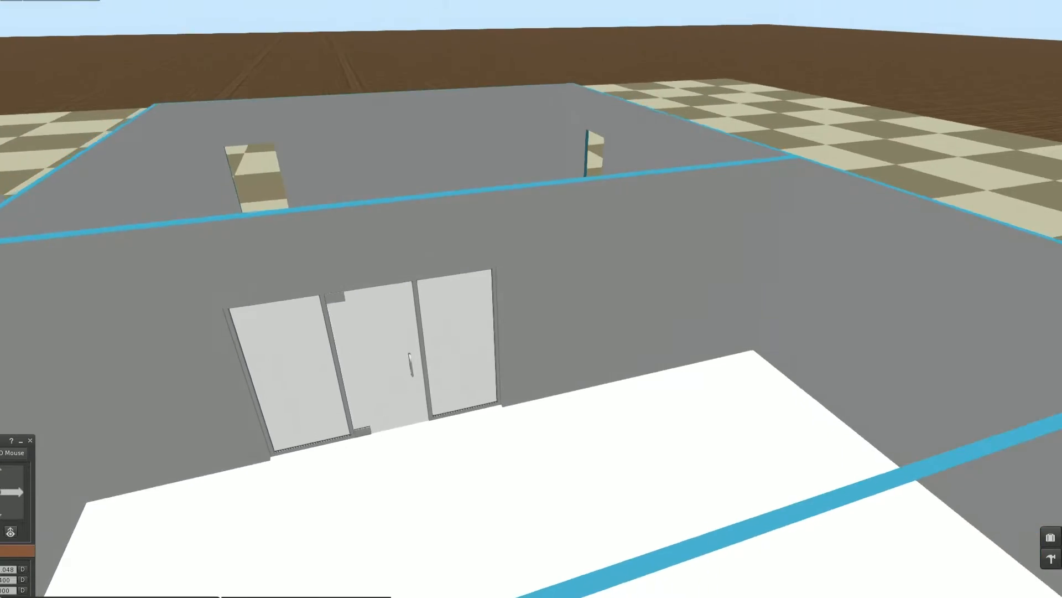
Rotate the double-door exterior wall to 180 degrees on Z and snap it to the smaller room's open side at X 151, Y 124
alt+drag(531, 298, 852, 302)
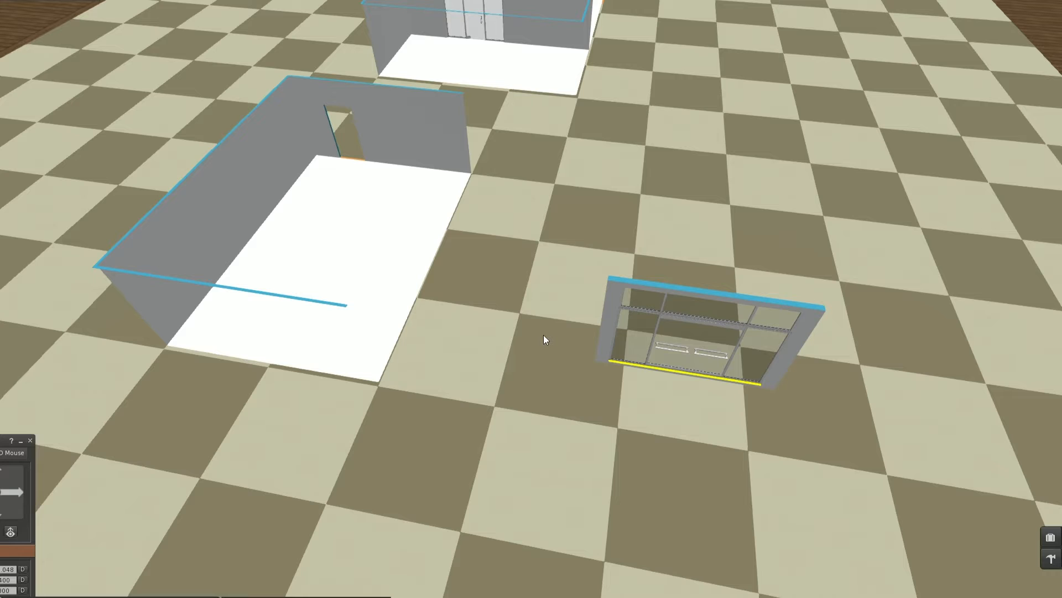
right_click(615, 297)
click(639, 318)
drag(655, 288, 433, 216)
alt+drag(449, 270, 536, 321)
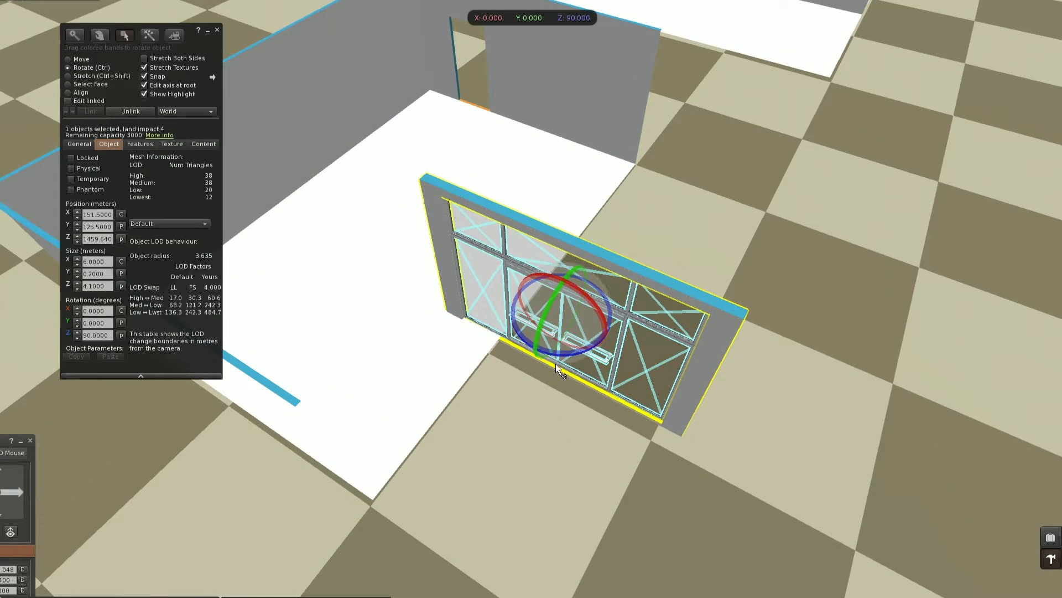
ctrl+drag(555, 363, 615, 208)
ctrl+alt+drag(480, 333, 416, 391)
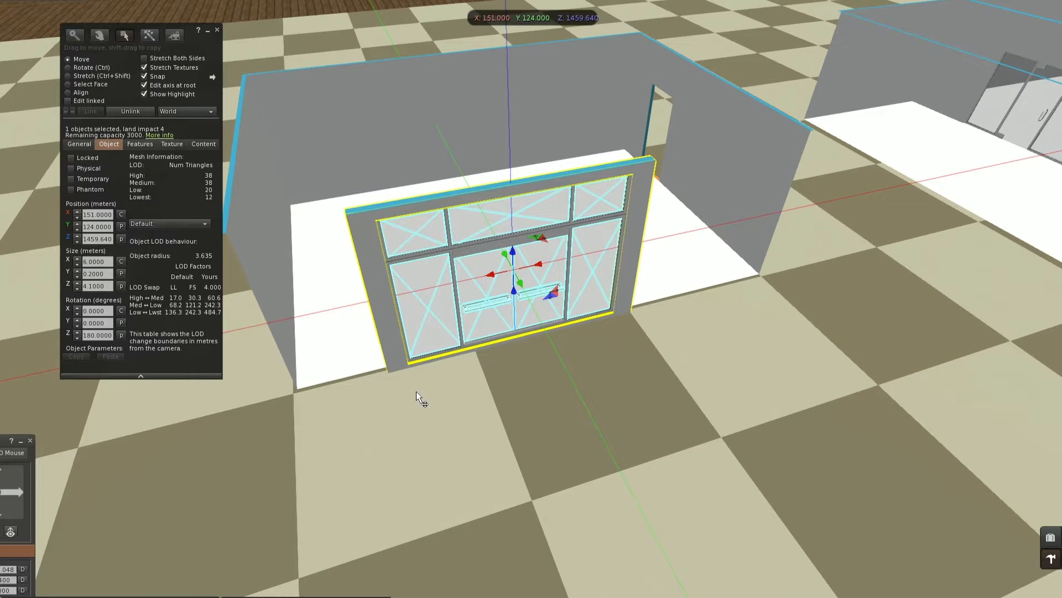
click(217, 29)
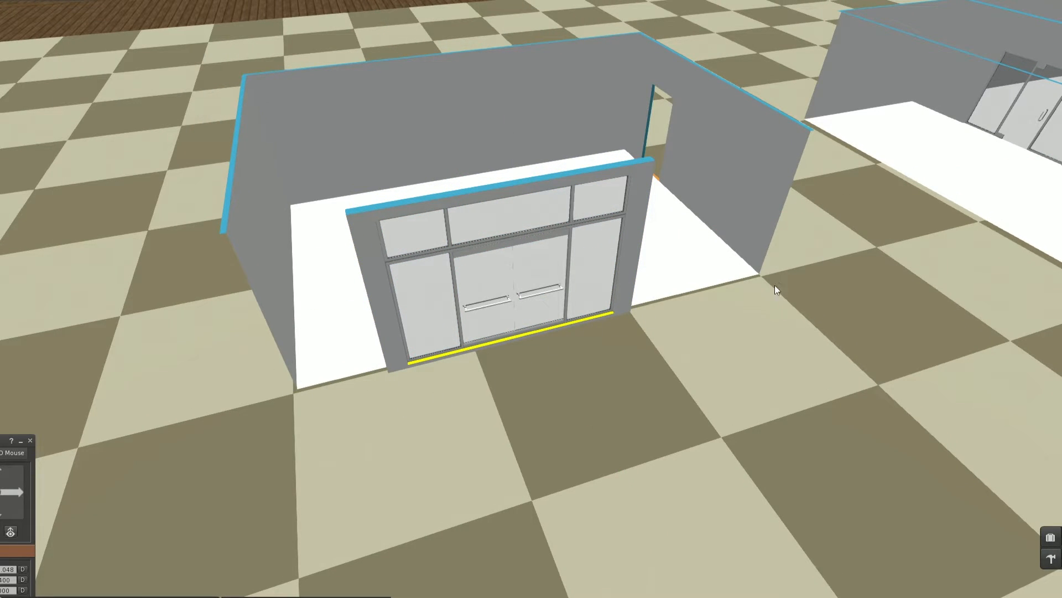
Rez the 1x and 2x main-version exterior FillWalls from the FillWalls panel onto the grid
click(10, 532)
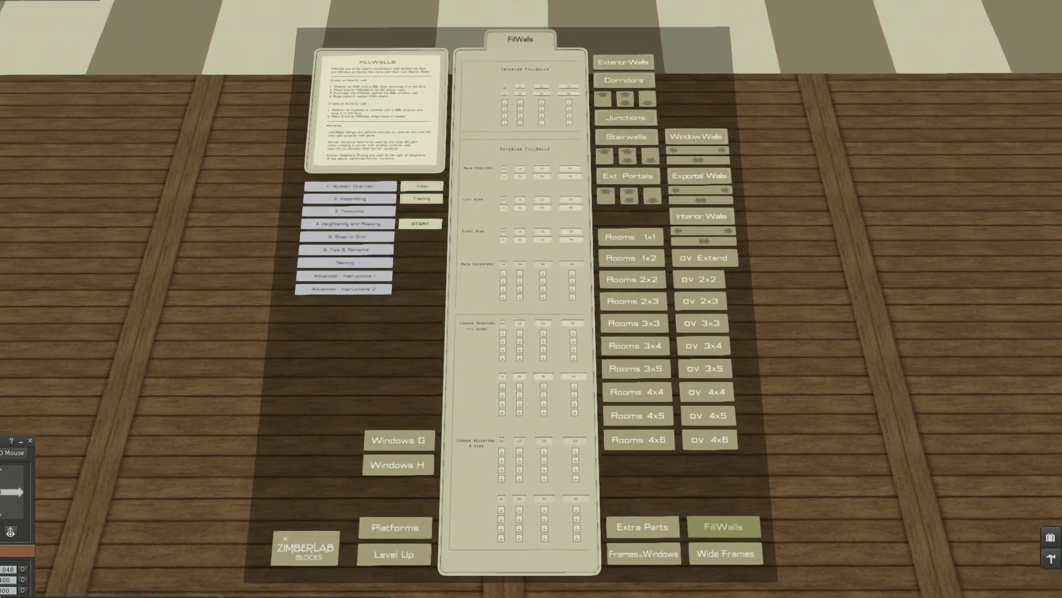
alt+drag(517, 172, 515, 98)
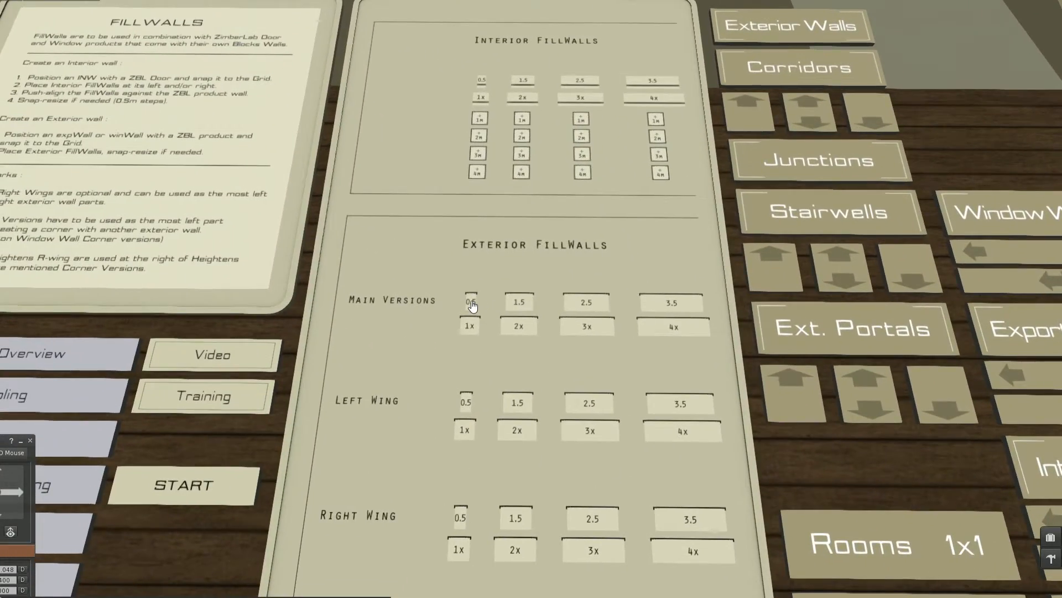
click(472, 327)
alt+drag(584, 198, 471, 266)
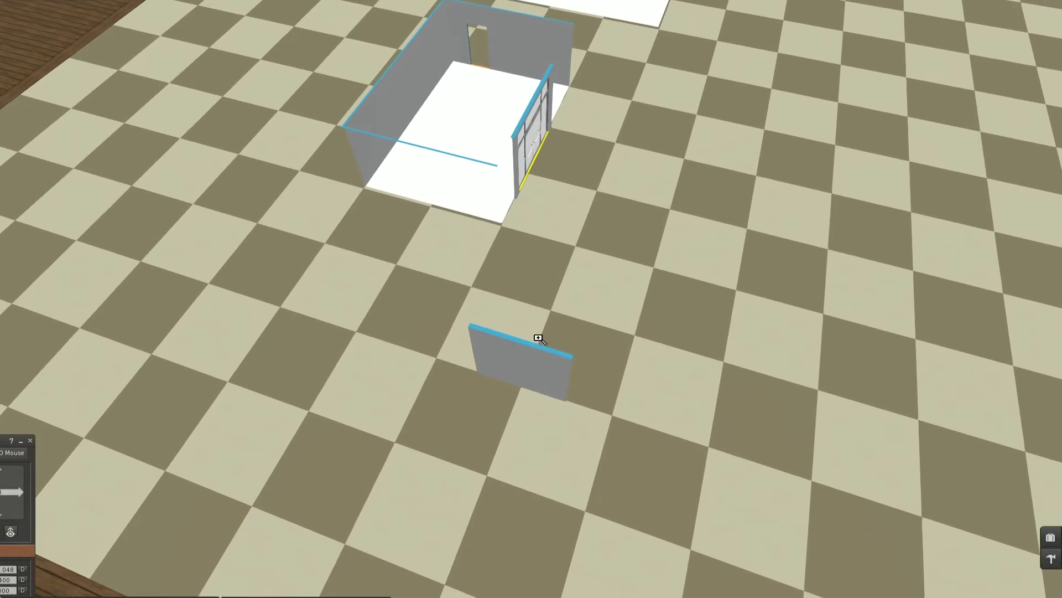
Move the 4 m and 2 m exterior FillWalls close to the double-door wall of the smaller room
right_click(522, 357)
click(548, 387)
drag(495, 314, 610, 49)
click(531, 364)
drag(500, 316, 529, 94)
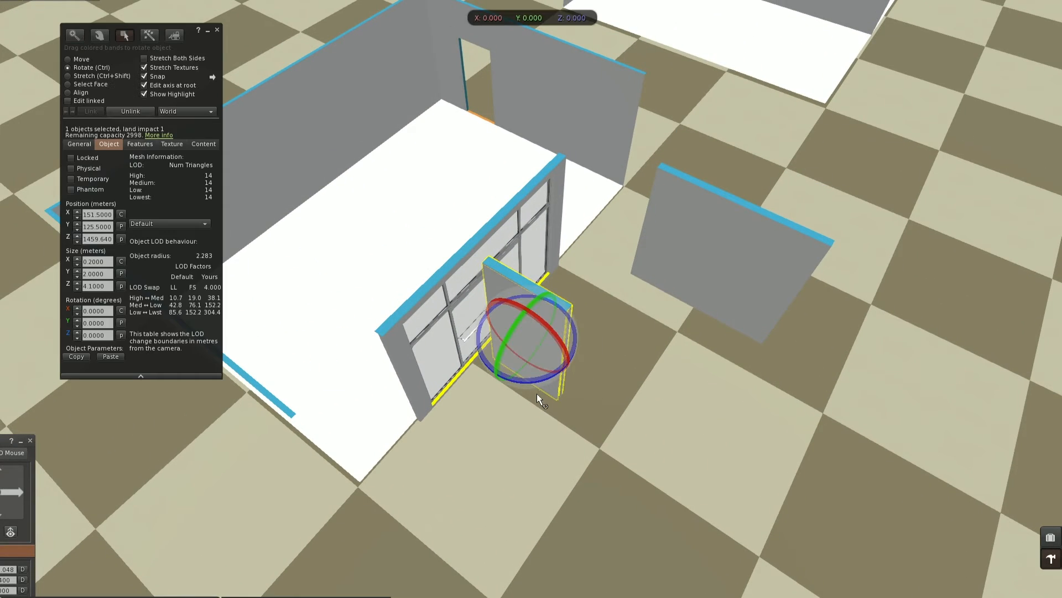
Rotate the 2 m exterior FillWall to 270 degrees on Z and snap it beside the double-door wall at X 155, Y 124
ctrl+drag(529, 380, 648, 414)
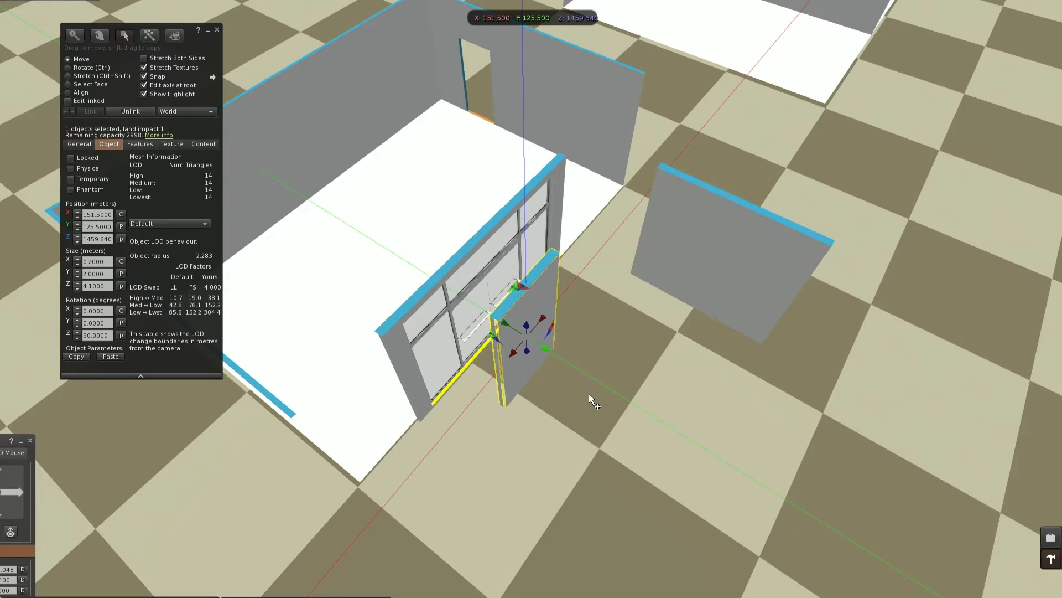
ctrl+drag(575, 350, 328, 216)
drag(515, 289, 213, 277)
Rotate the 4 m exterior FillWall to 270 degrees on Z and snap it on the double-door wall's other side at X 146, Y 124
click(671, 426)
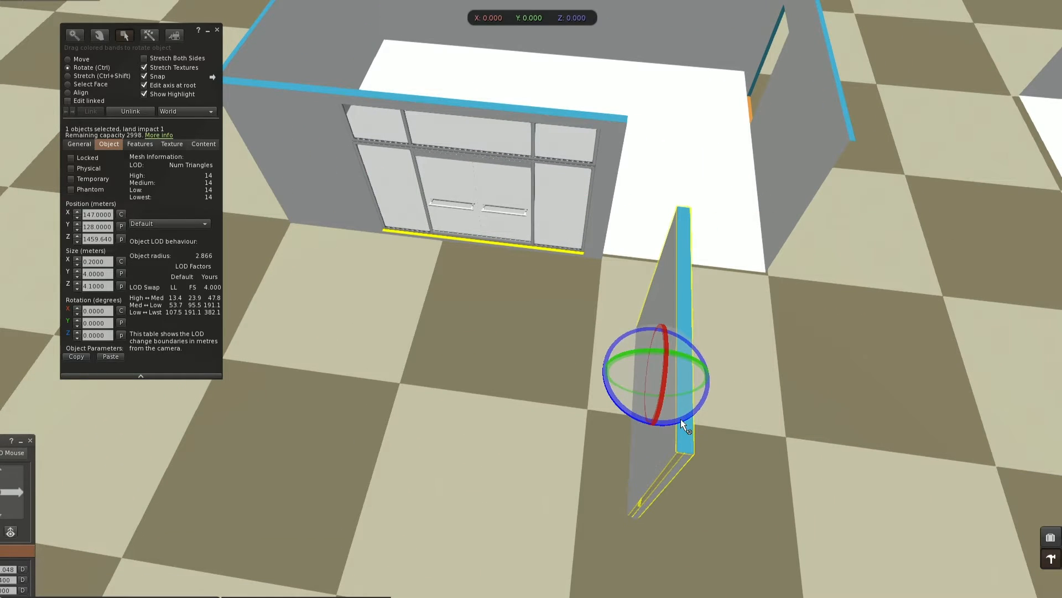
ctrl+drag(681, 419, 498, 350)
drag(614, 334, 673, 180)
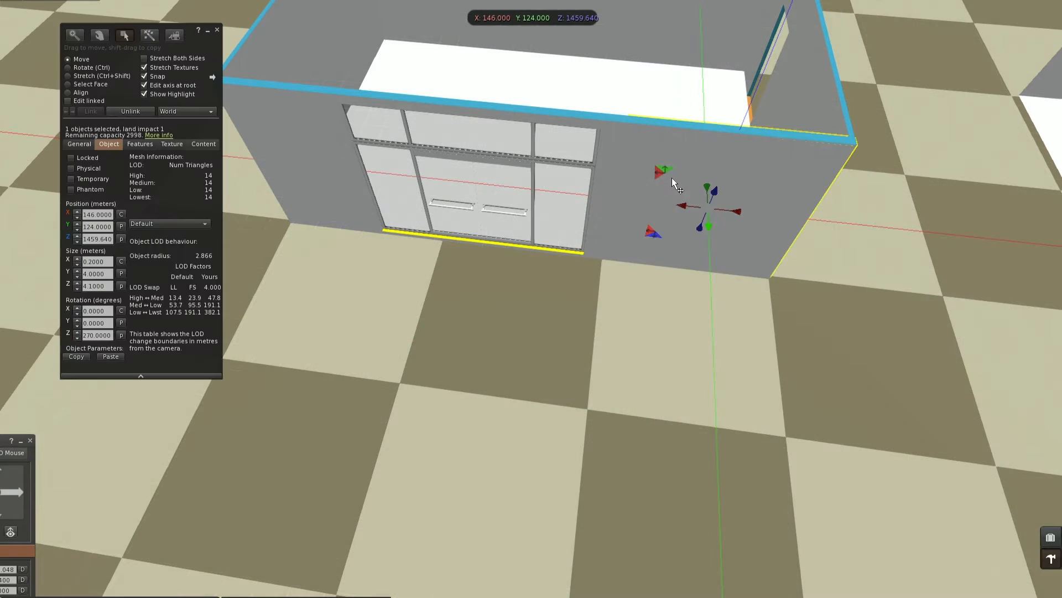
click(218, 31)
Pull the 2 m exterior FillWall out of the smaller room's corner to X 155, Y 125 to expose the corner joint
ctrl+alt+drag(634, 226, 940, 205)
ctrl+alt+drag(664, 310, 493, 365)
ctrl+alt+drag(443, 409, 515, 324)
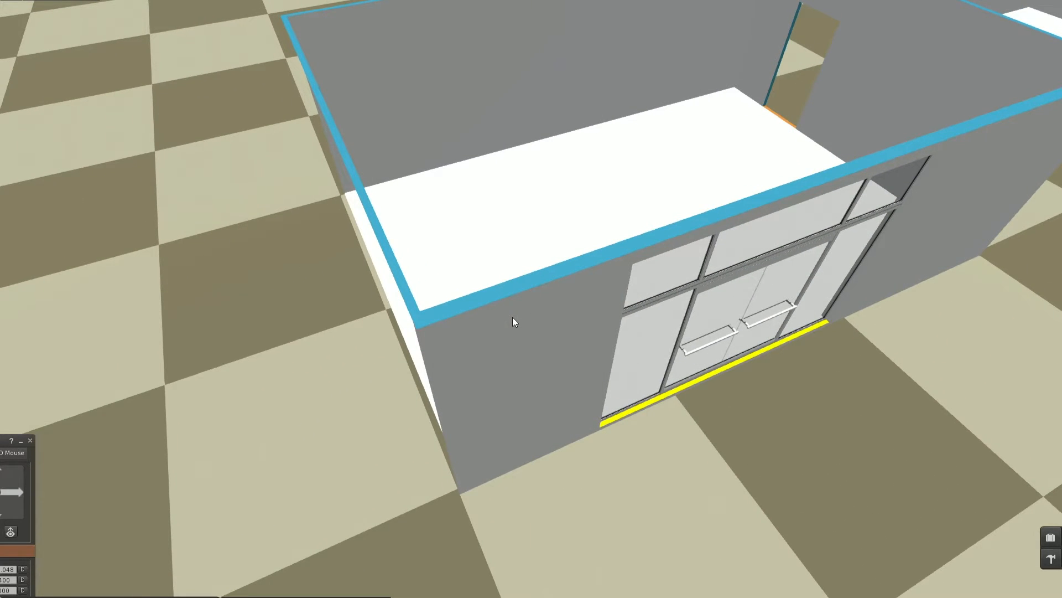
ctrl+alt+drag(512, 317, 526, 298)
right_click(523, 302)
click(536, 327)
drag(564, 350, 555, 317)
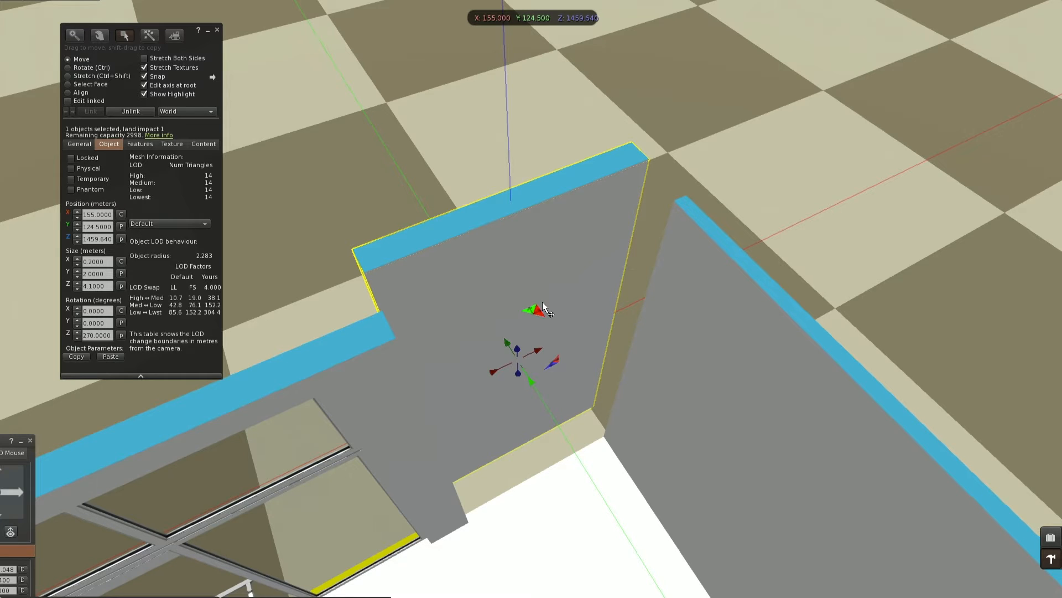
drag(533, 309, 554, 327)
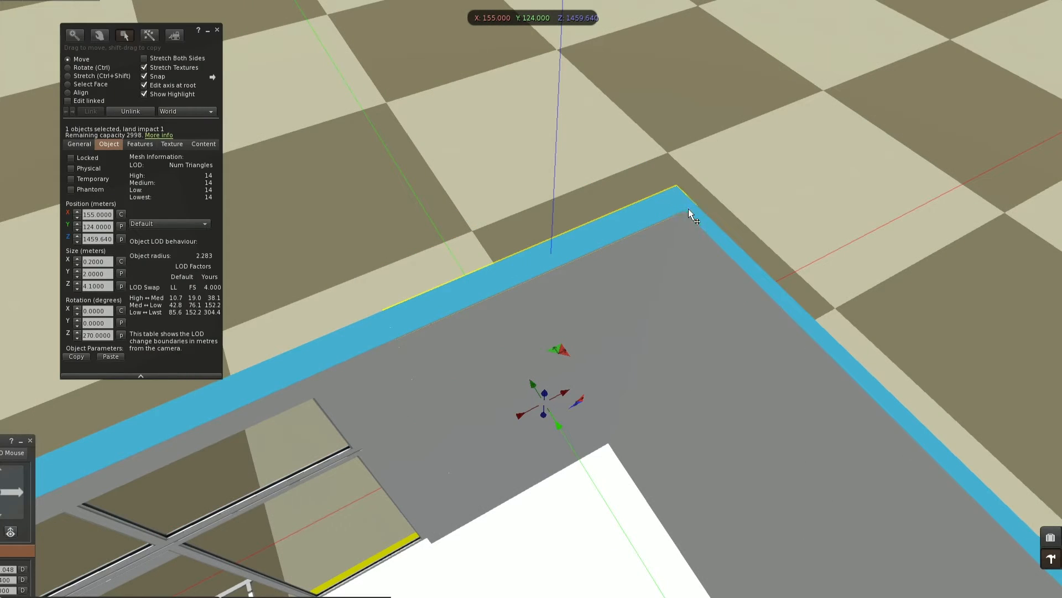
drag(560, 349, 527, 263)
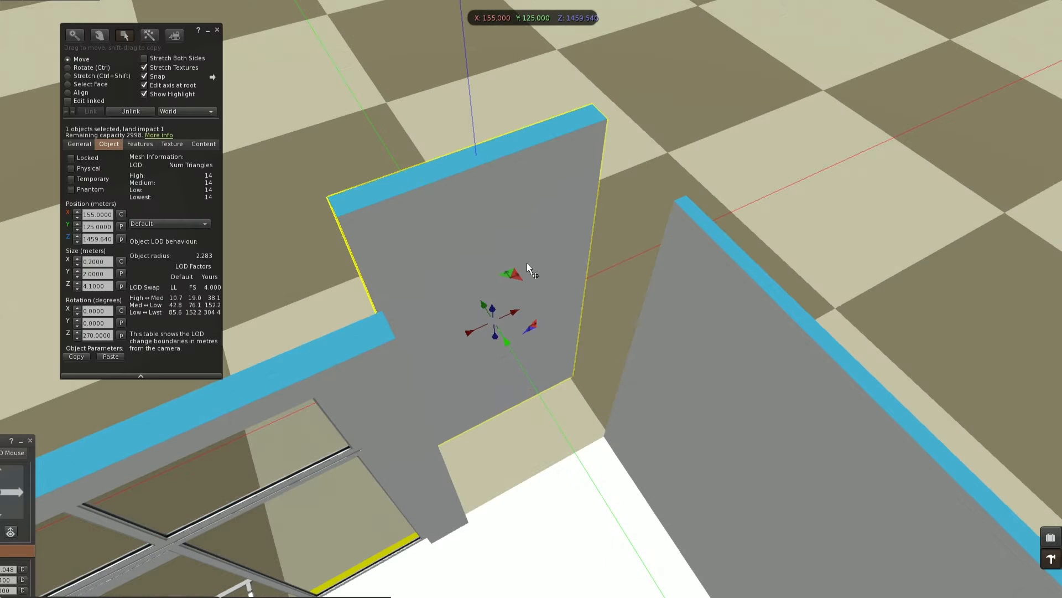
click(217, 31)
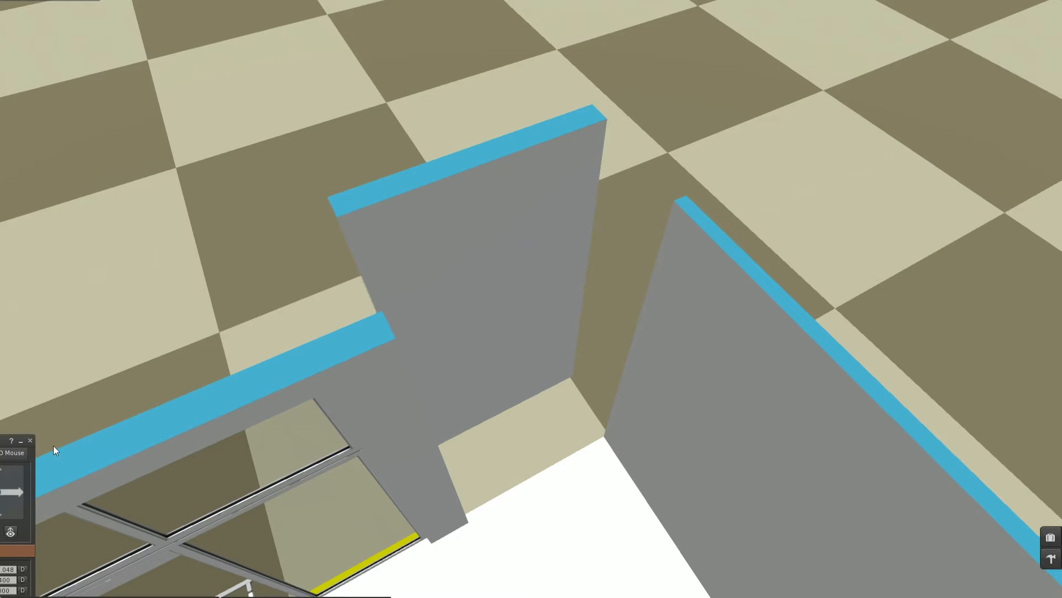
Rez another narrow exterior FillWall variant from the FillWalls panel onto the grid near the smaller room
click(12, 532)
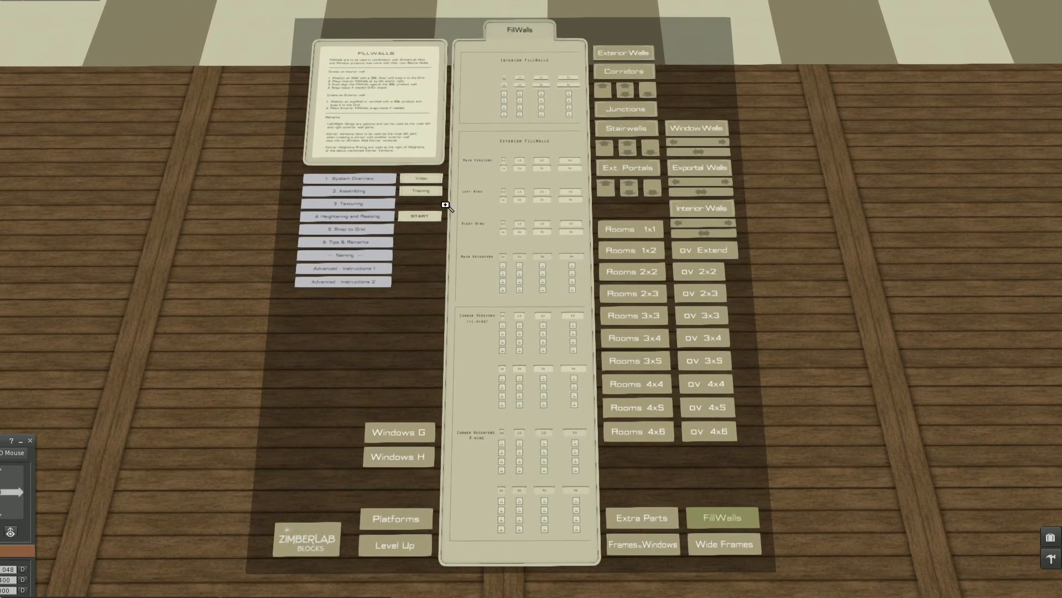
alt+click(445, 206)
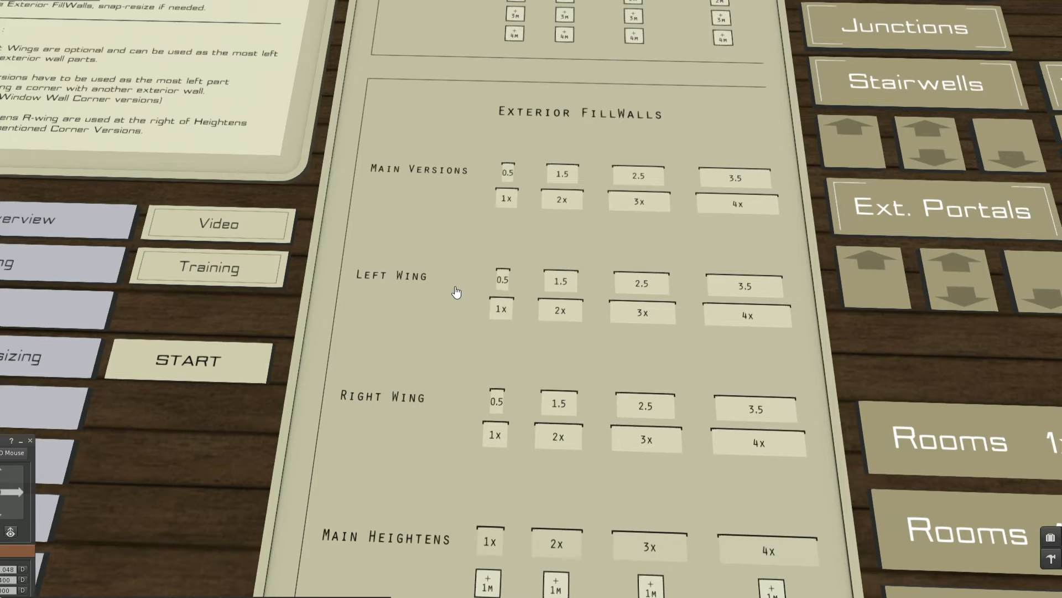
alt+drag(575, 147, 538, 221)
alt+click(570, 122)
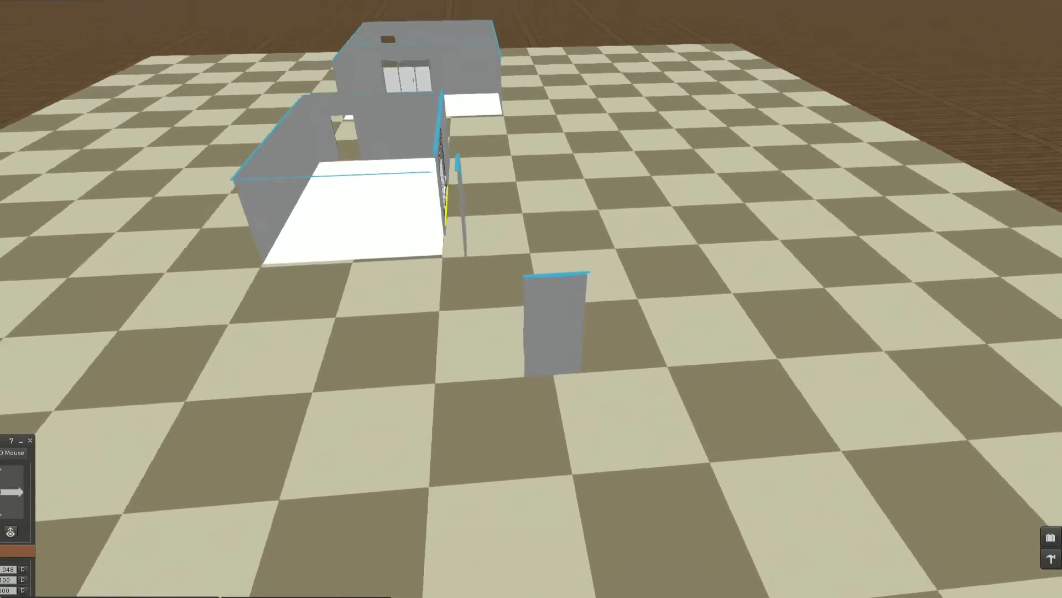
Open the new narrow FillWall for editing and move it into the smaller room's open corner, near X 154.5, Y 124.5
right_click(506, 364)
click(501, 330)
drag(463, 342, 528, 110)
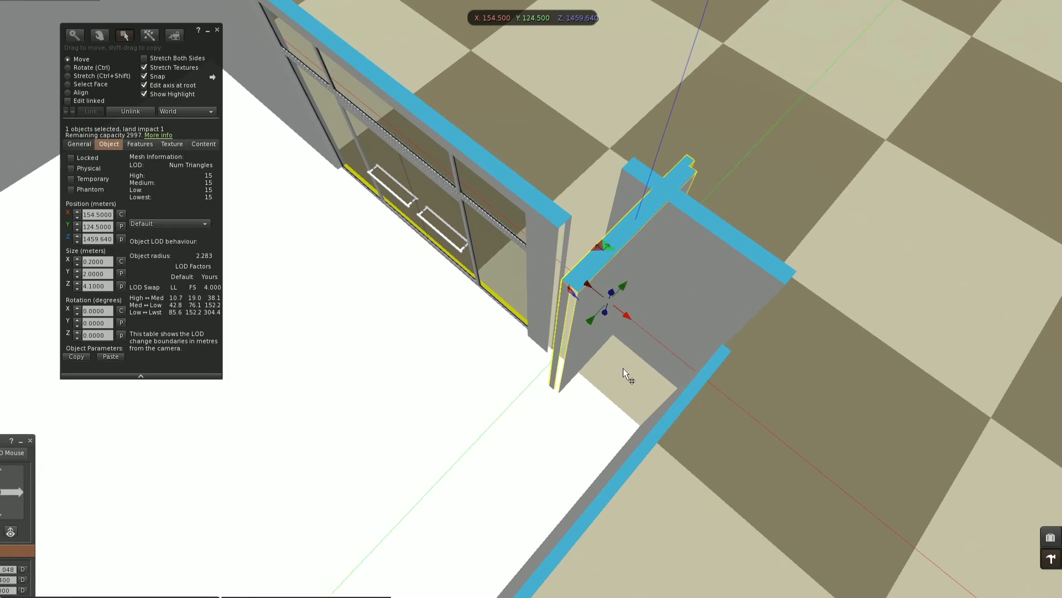
Rotate the new FillWall to 270 degrees on Z and snap it flush into the smaller room's corner at X 155, Y 124
key(ctrl)
drag(633, 344, 481, 430)
key(alt)
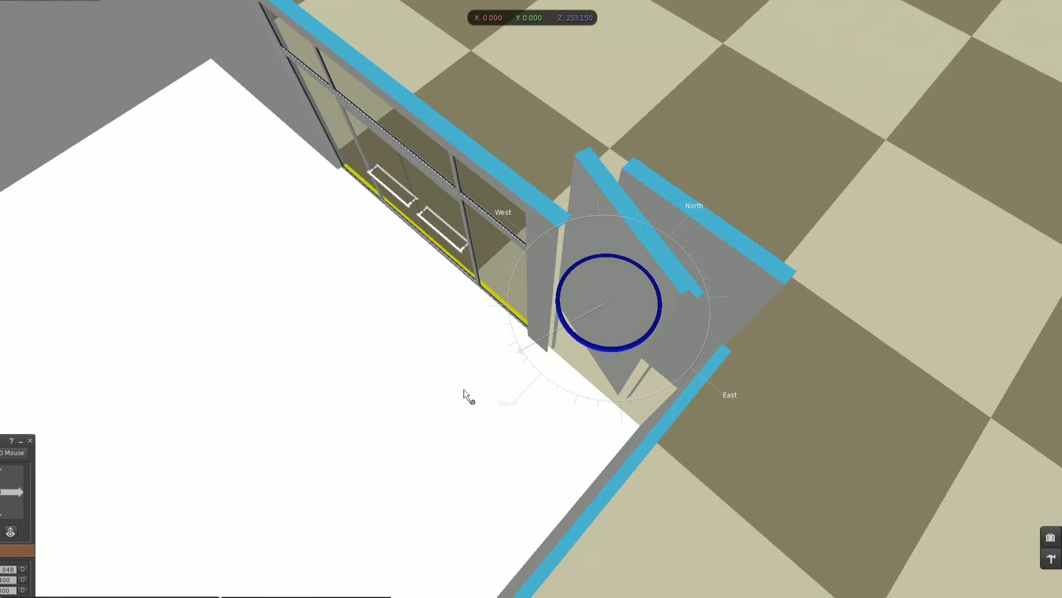
alt+drag(630, 272, 677, 276)
alt+drag(533, 301, 649, 269)
drag(537, 301, 667, 280)
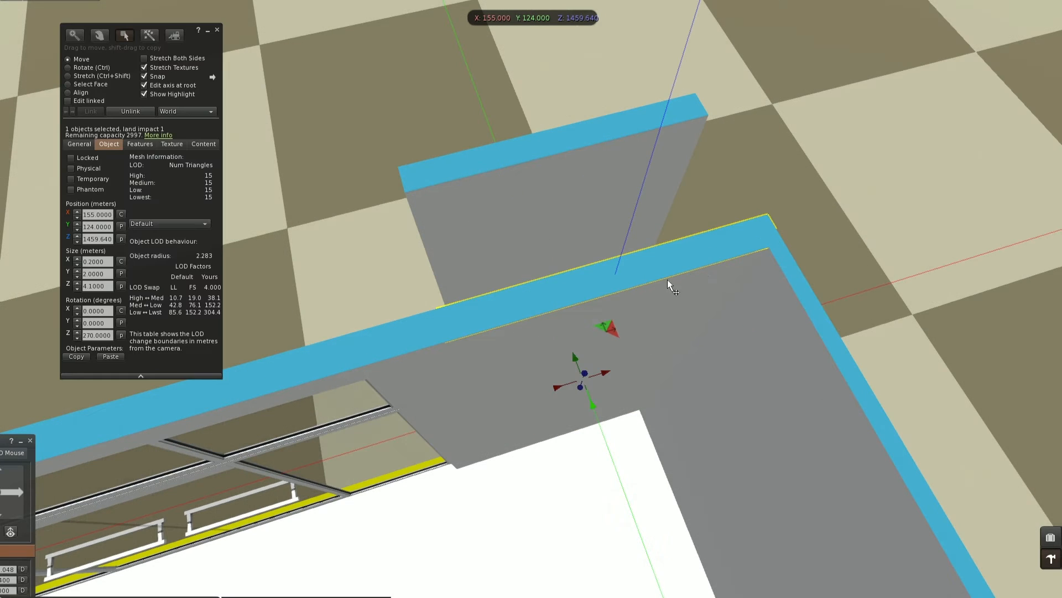
mouse_move(610, 329)
mouse_down()
mouse_move(608, 303)
mouse_move(613, 324)
mouse_up()
click(217, 30)
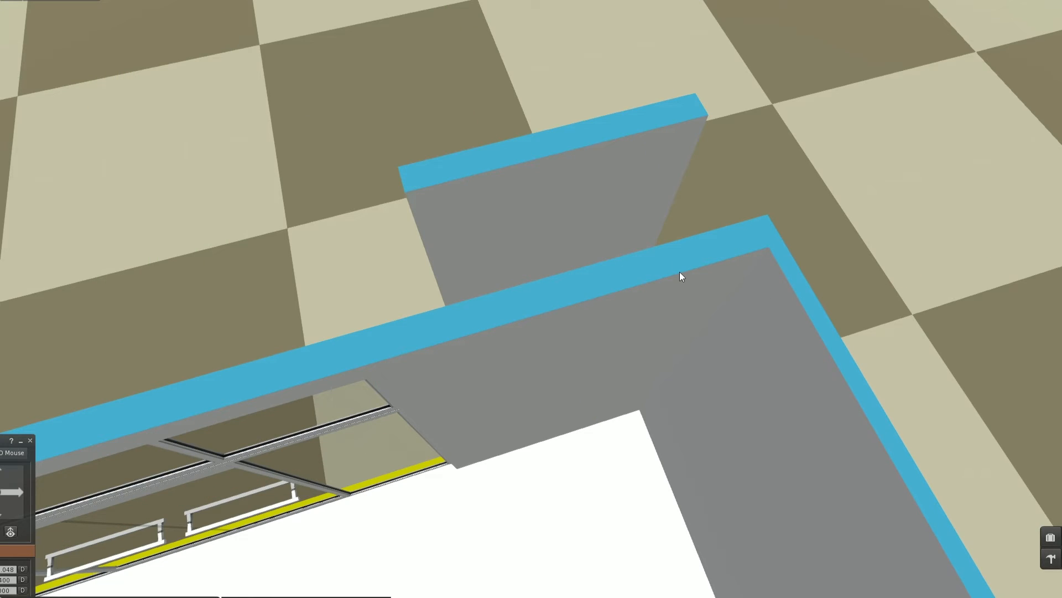
Examine the Main Heightens and Corner Versions sections of the FillWalls panel
click(10, 531)
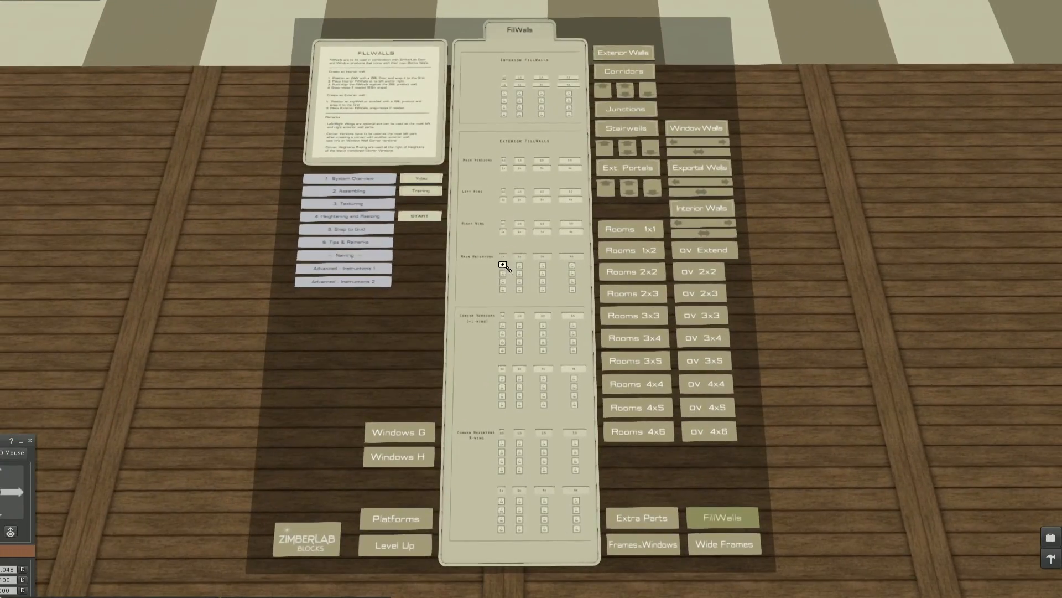
alt+drag(503, 266, 503, 196)
alt+click(510, 441)
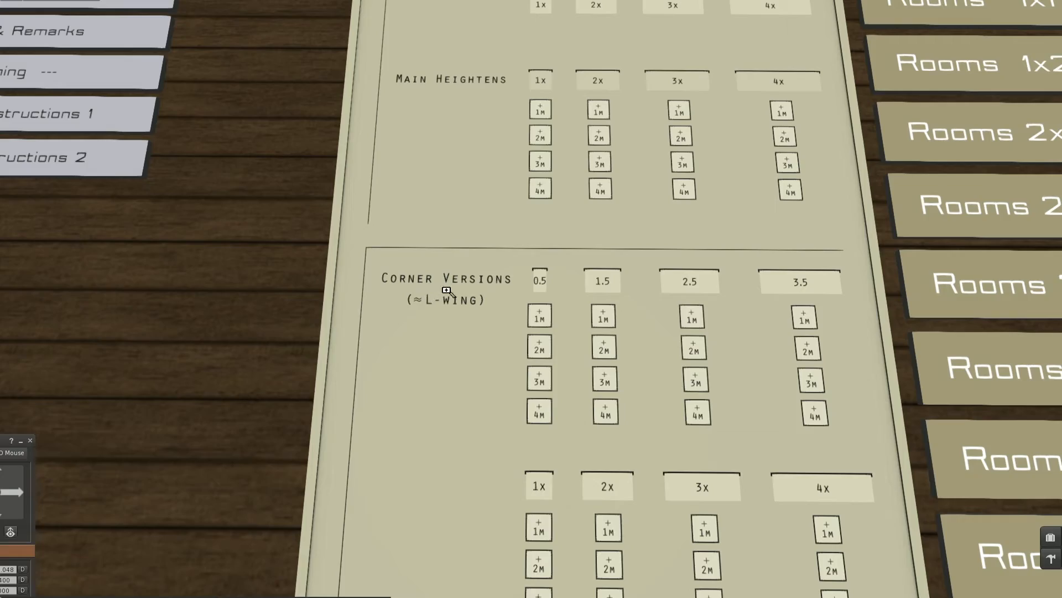
key(Escape)
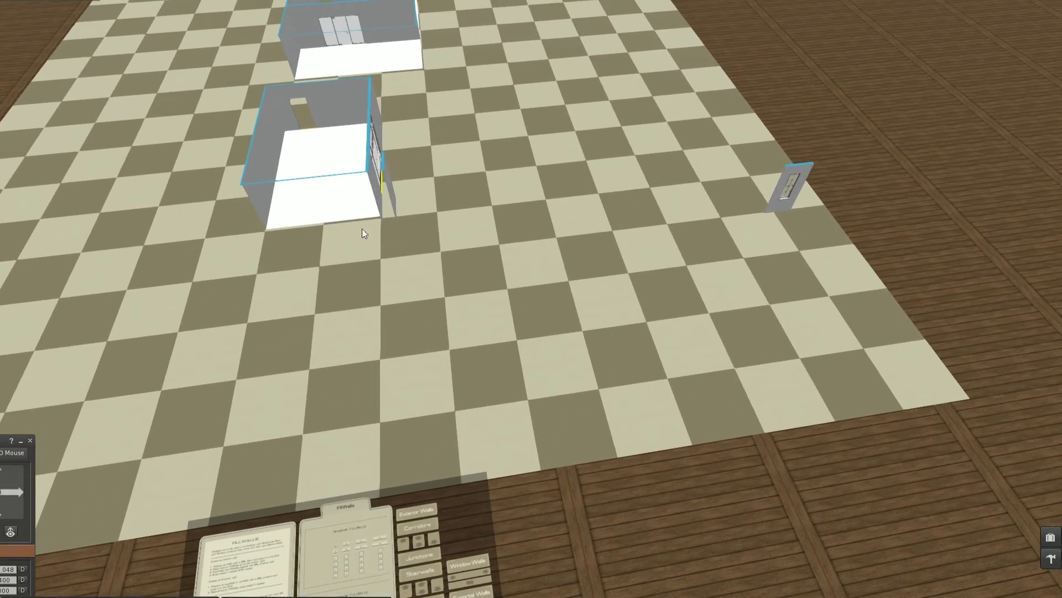
Duplicate the smaller room onto a free area of the grid beside the original
right_click(294, 171)
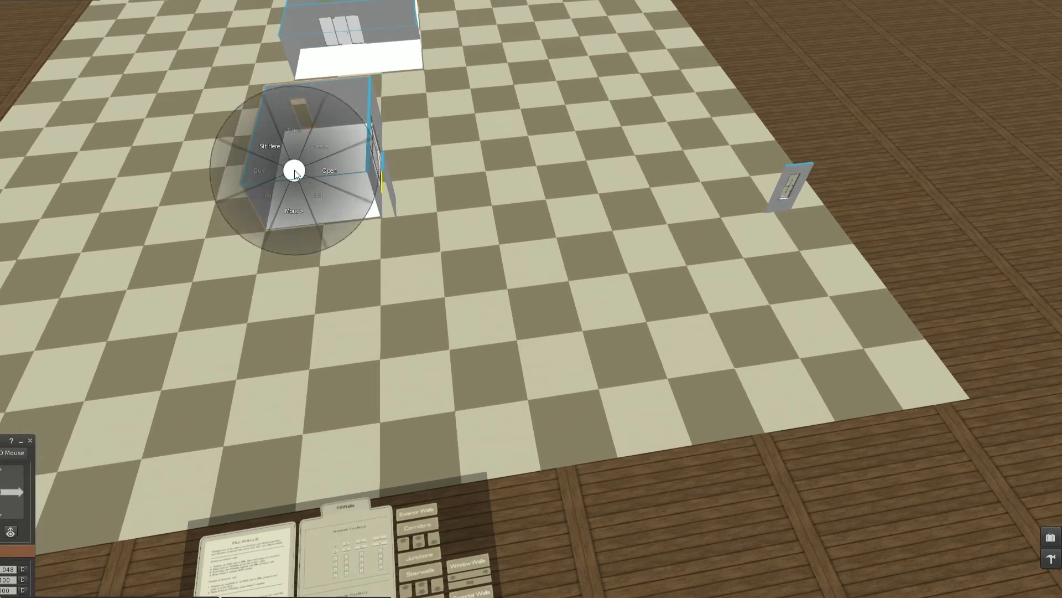
click(319, 194)
shift+drag(375, 108, 540, 207)
Bring the window wall to the duplicated room's open side, rotate it to 180 degrees on Z, and copy it into a row of four along Y 136
click(824, 277)
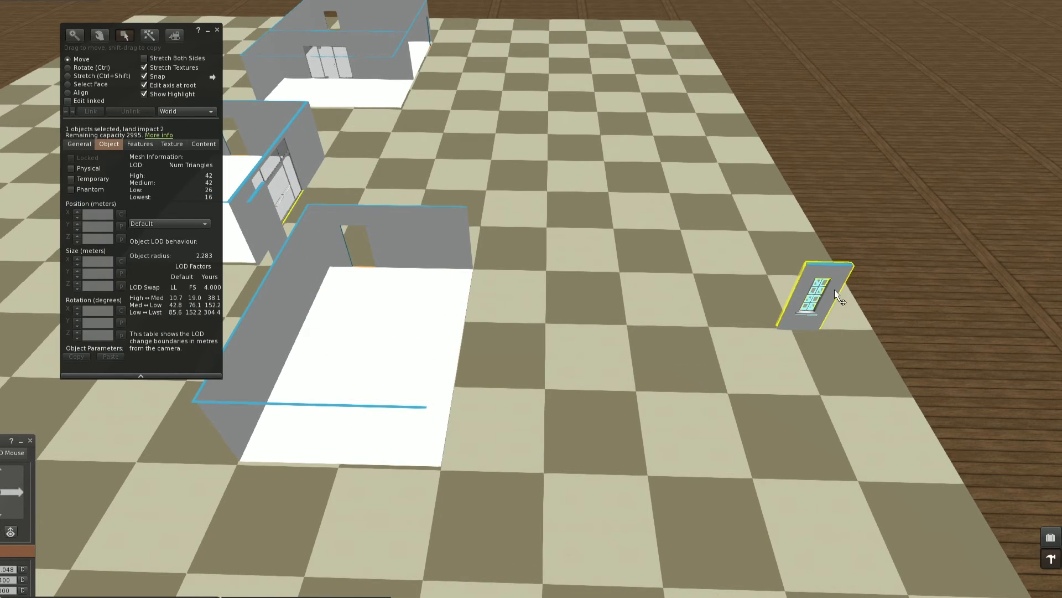
drag(753, 271, 407, 304)
alt+drag(444, 326, 188, 244)
ctrl+drag(565, 348, 649, 297)
drag(603, 267, 644, 296)
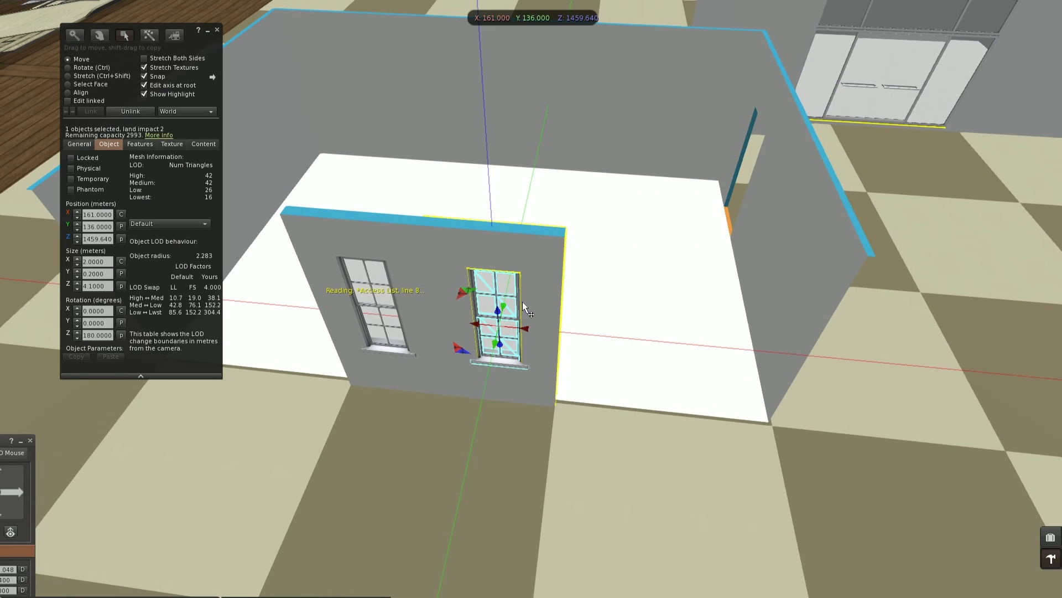
alt+drag(525, 301, 378, 316)
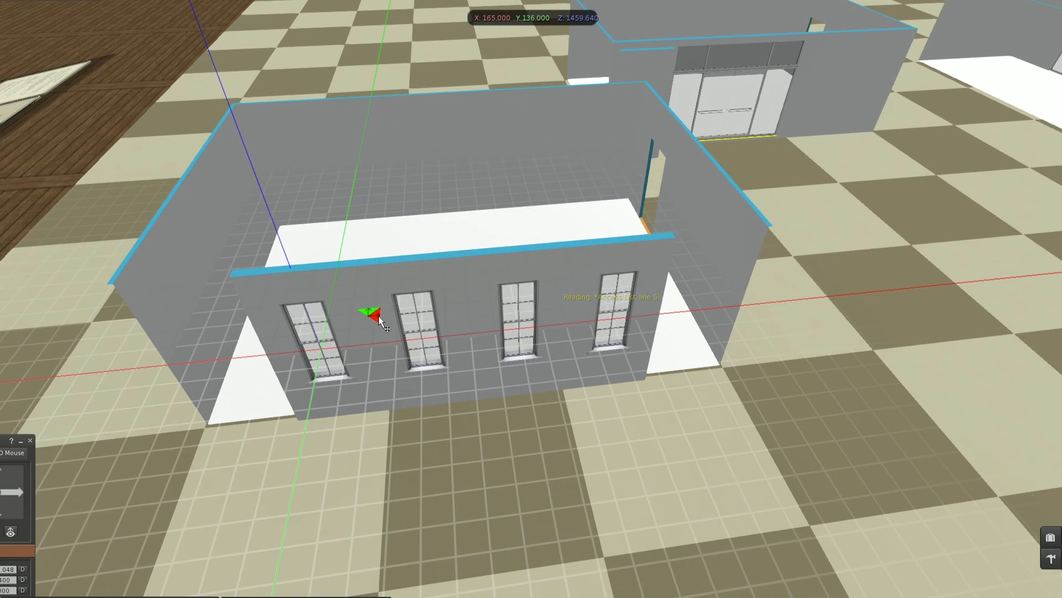
Fill the gaps at both ends of the window row with the spare 2 m exterior FillWall and its copy, placing one at X 157, Y 136
alt+drag(531, 243, 598, 228)
click(678, 158)
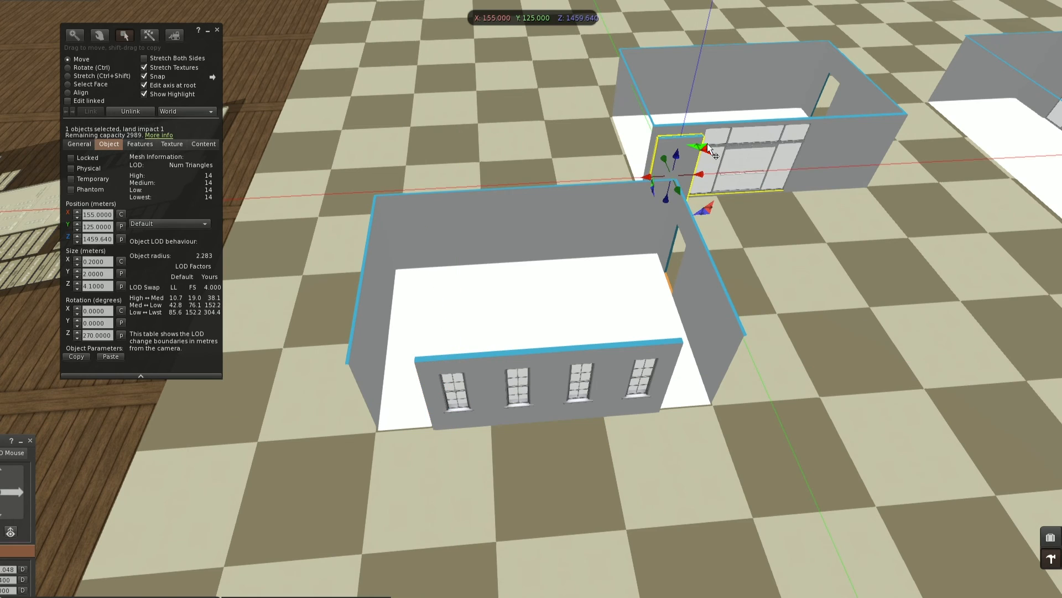
drag(707, 144, 727, 339)
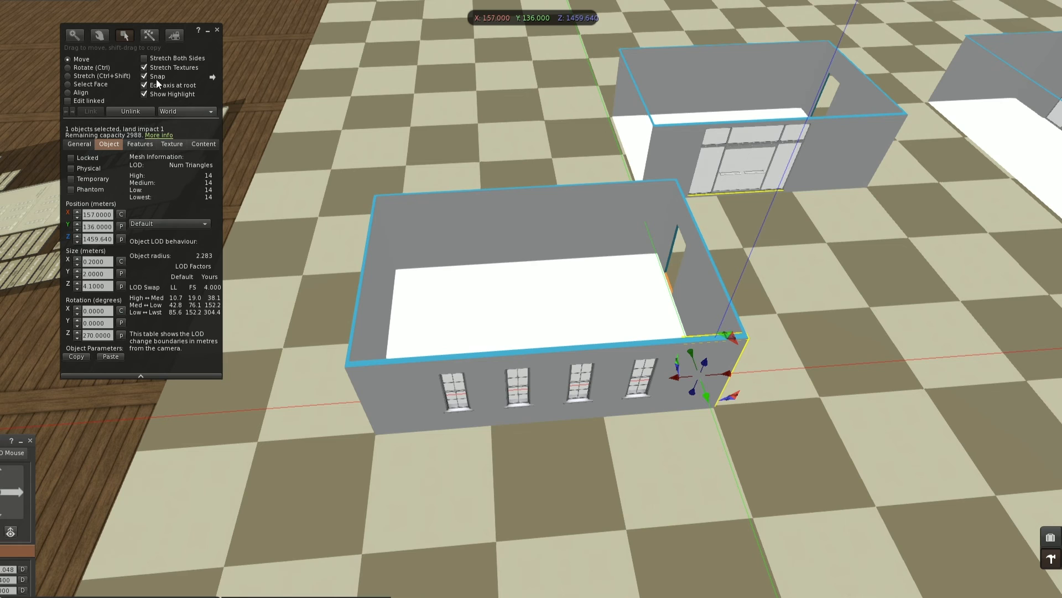
click(209, 31)
ctrl+alt+drag(551, 366, 636, 249)
click(83, 11)
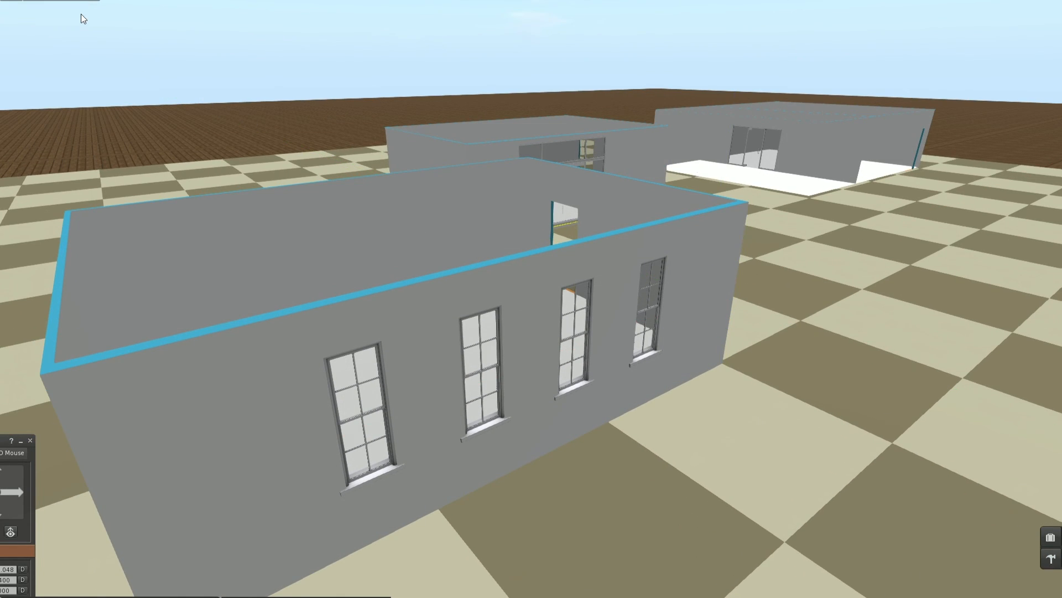